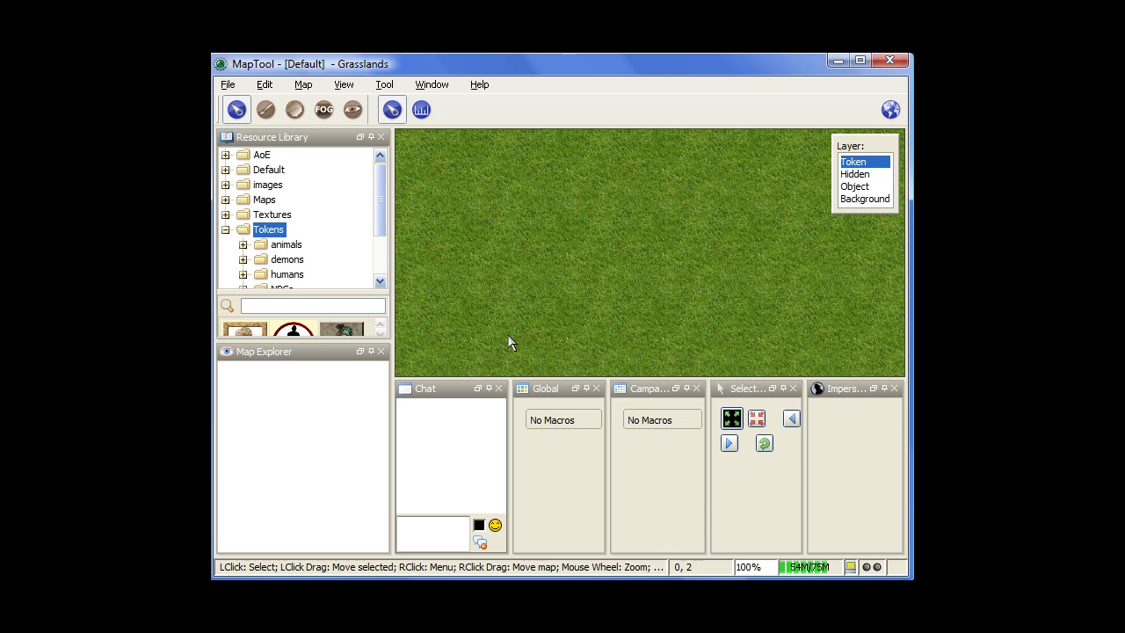
Close the Impersonate, Selection, Campaign, Global, Resource Library and Map Explorer windows, leaving only the Chat window beside the map.
left_click(894, 388)
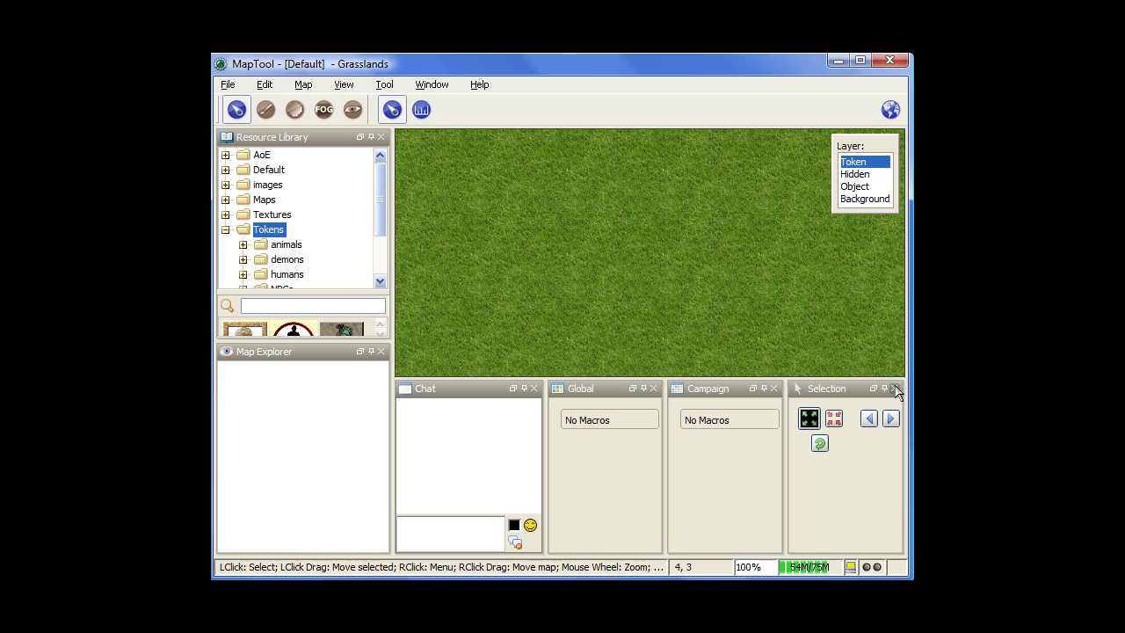
left_click(894, 389)
left_click(894, 388)
left_click(894, 389)
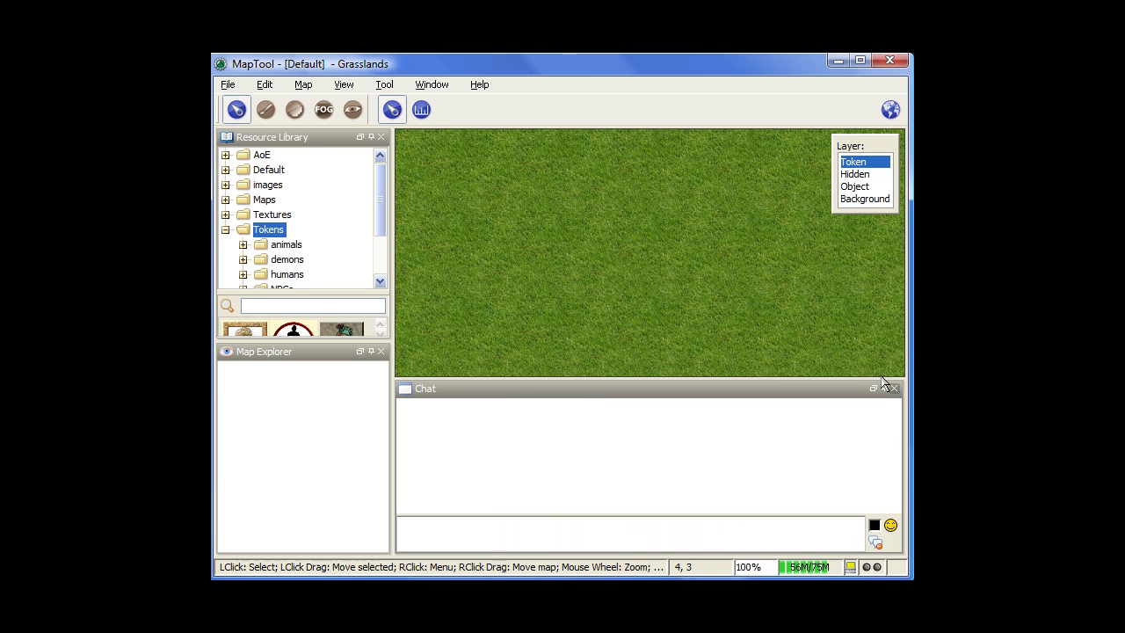
left_click(382, 138)
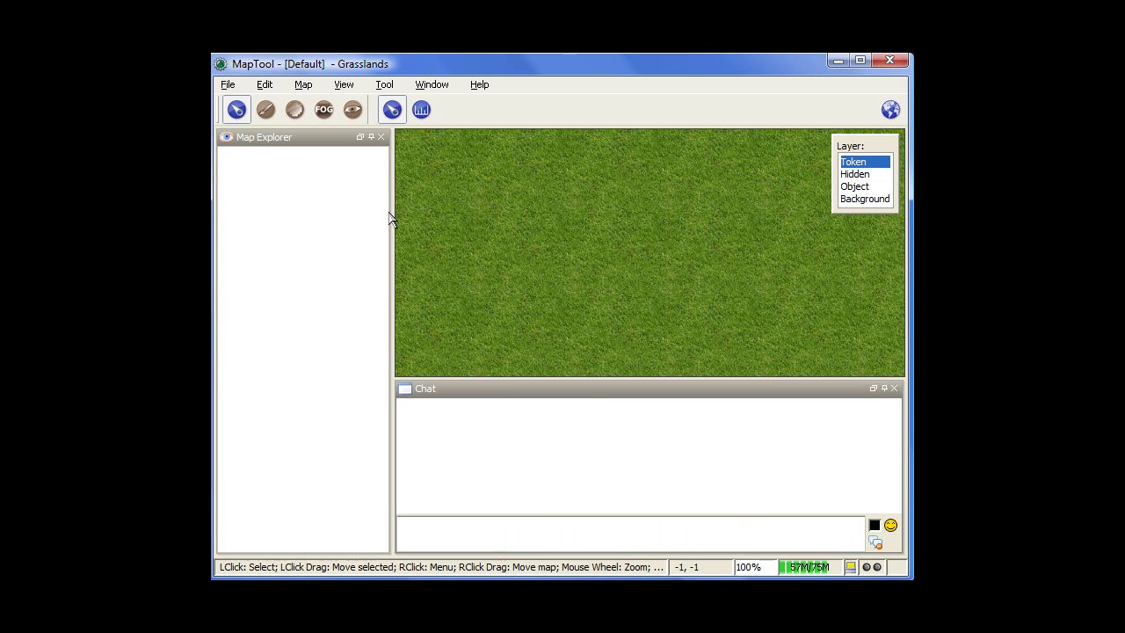
left_click(382, 138)
Dock the Chat window as a column on the map's right side, then try auto-hiding it and pin it back.
left_click_drag(550, 391, 891, 299)
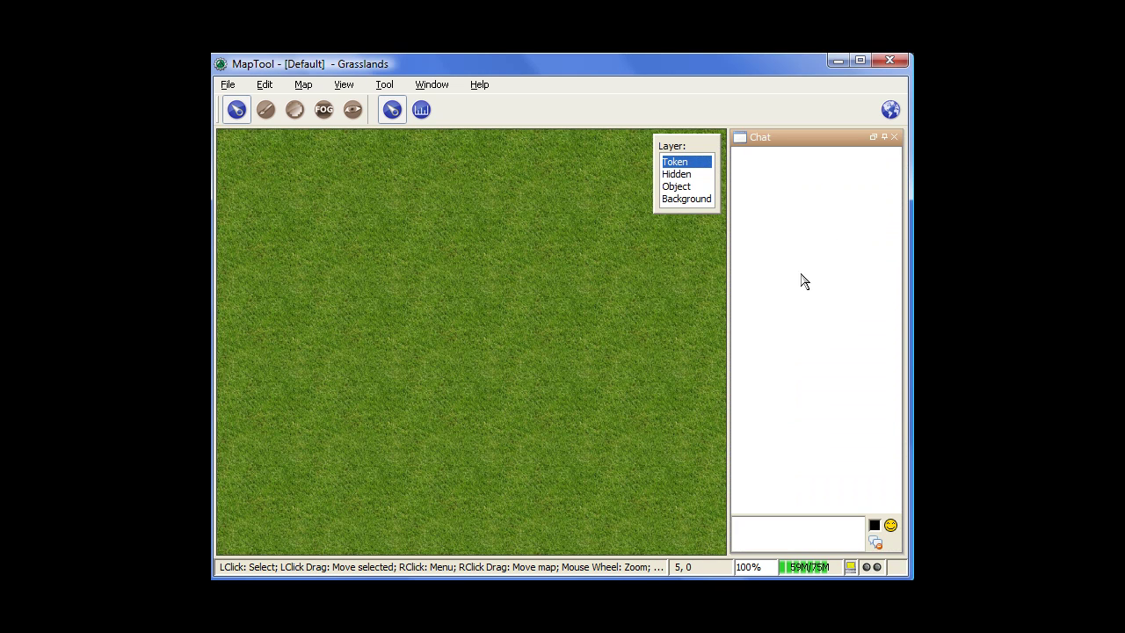
left_click(884, 138)
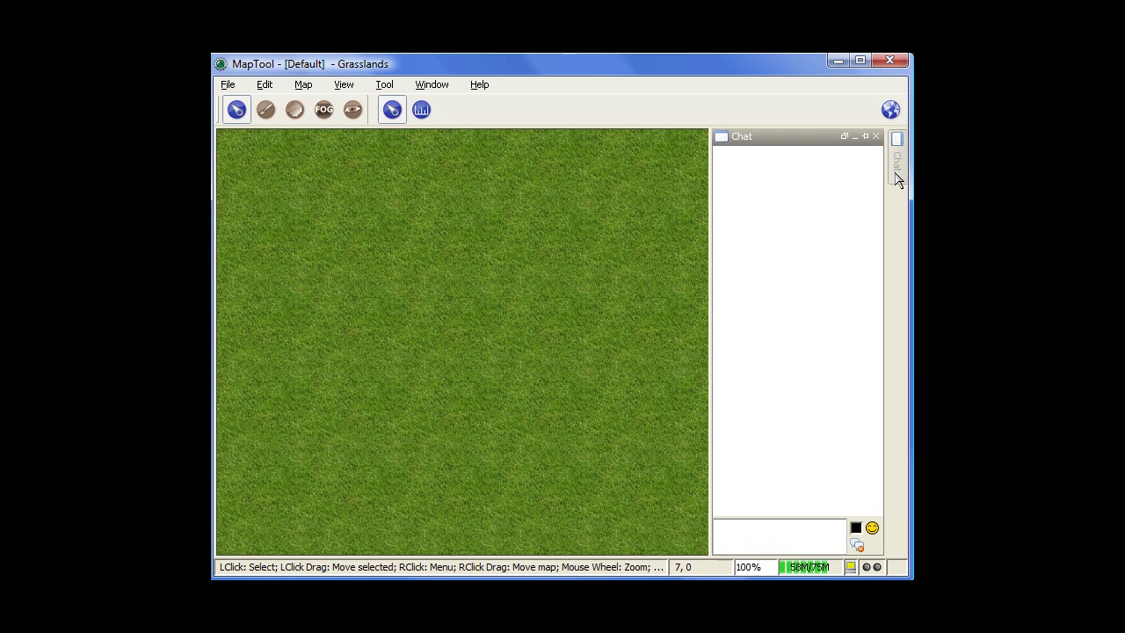
mouse_move(898, 181)
left_click(865, 137)
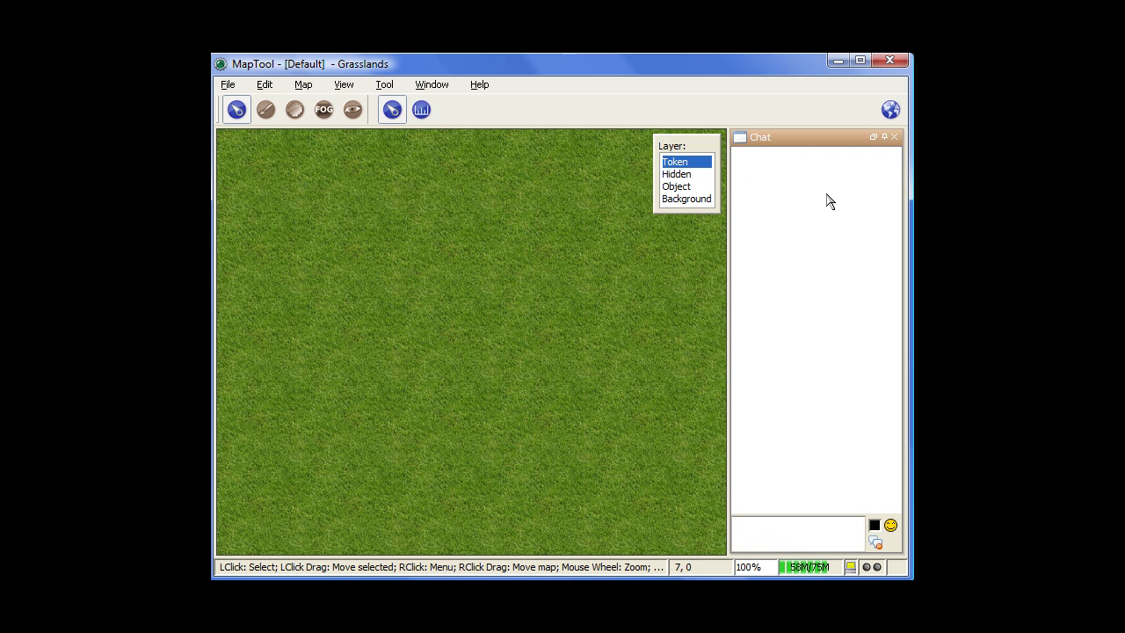
Start connecting to a server, checking the username and password fields and choosing the Player role.
left_click(232, 87)
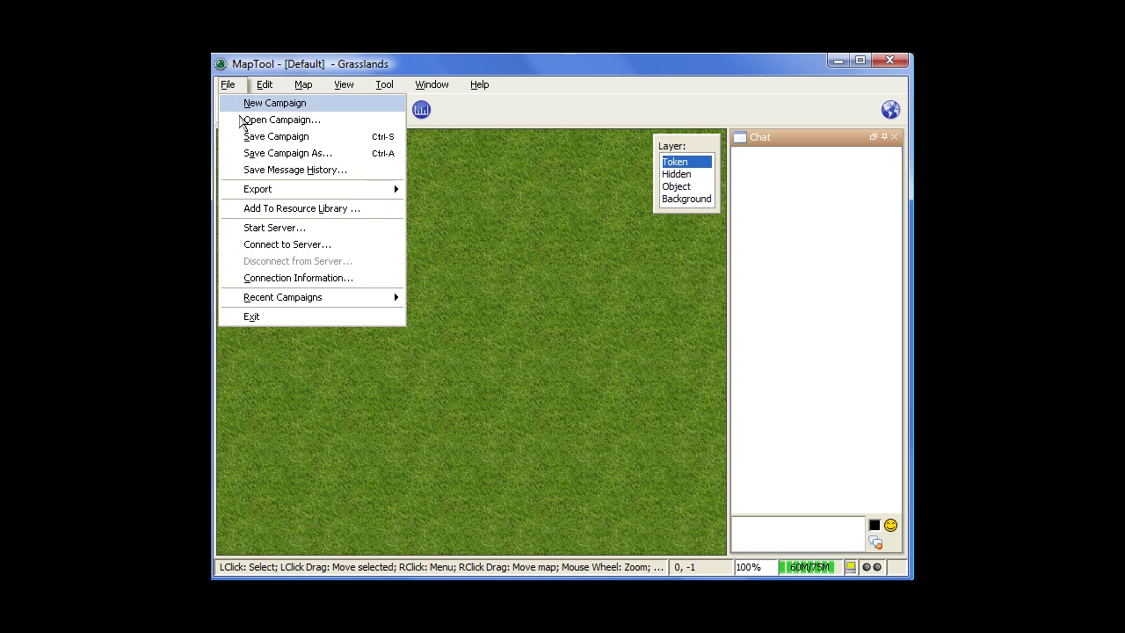
left_click(271, 246)
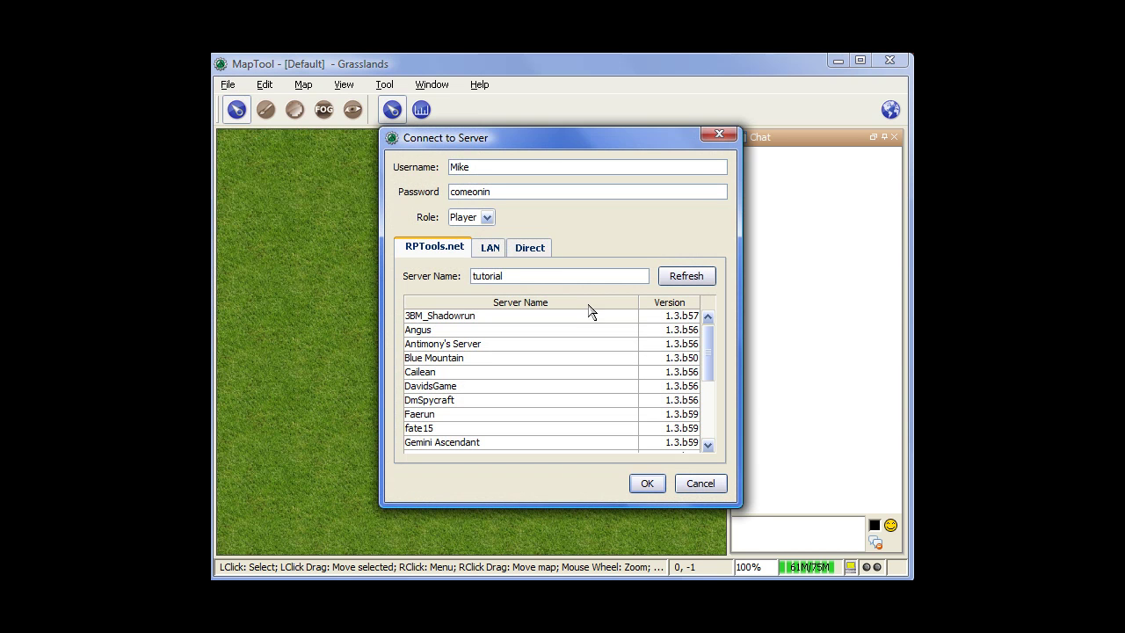
double_click(453, 166)
double_click(499, 192)
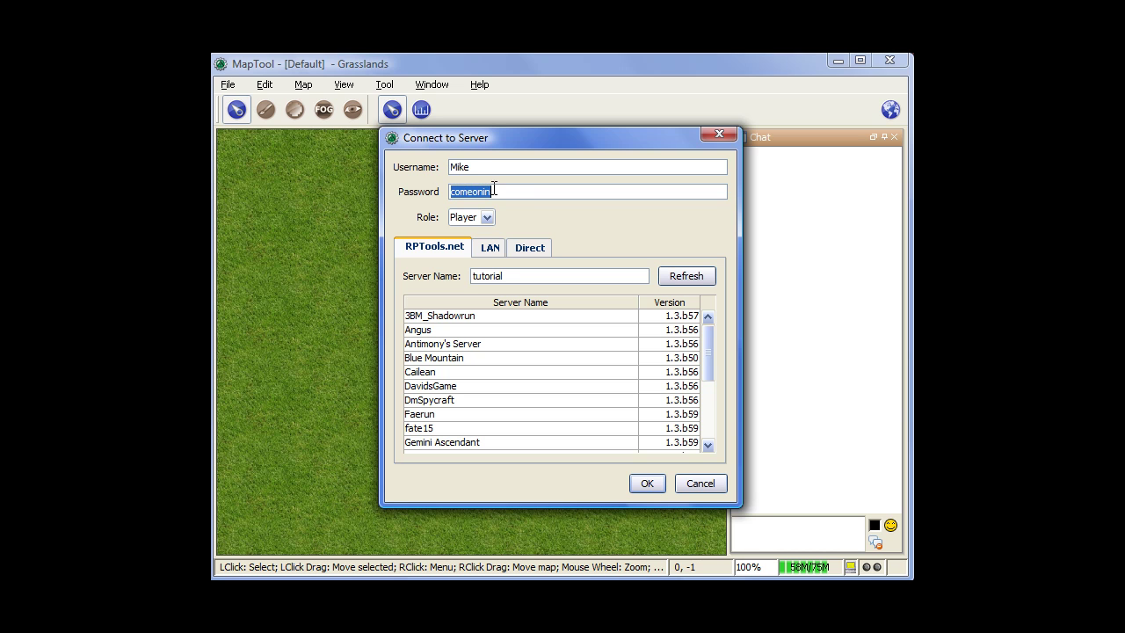
left_click(486, 218)
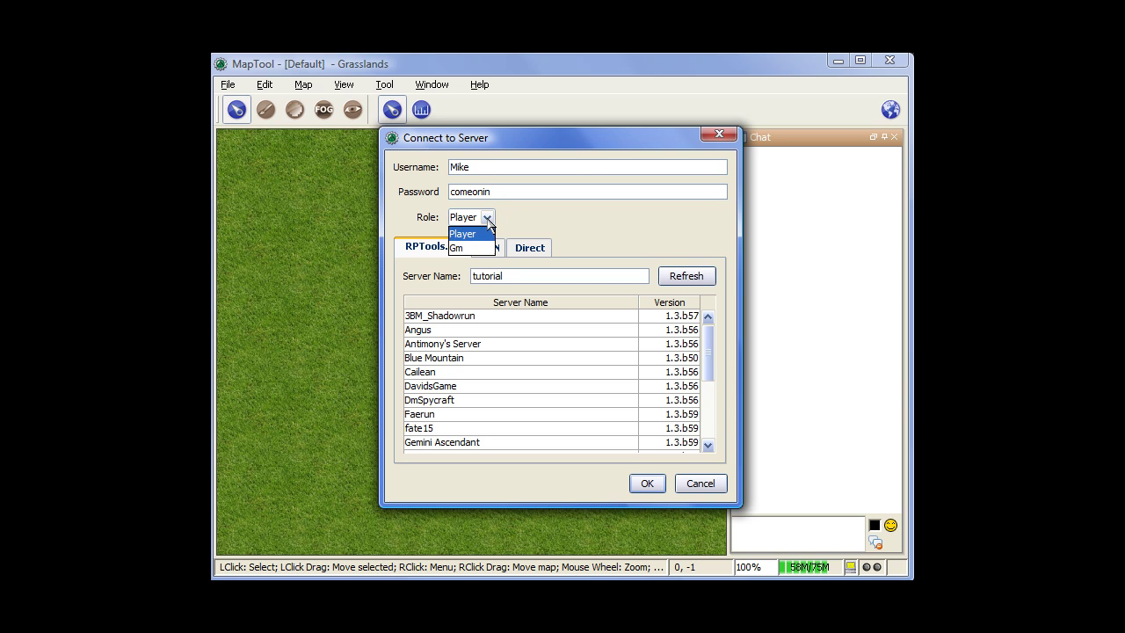
left_click(475, 234)
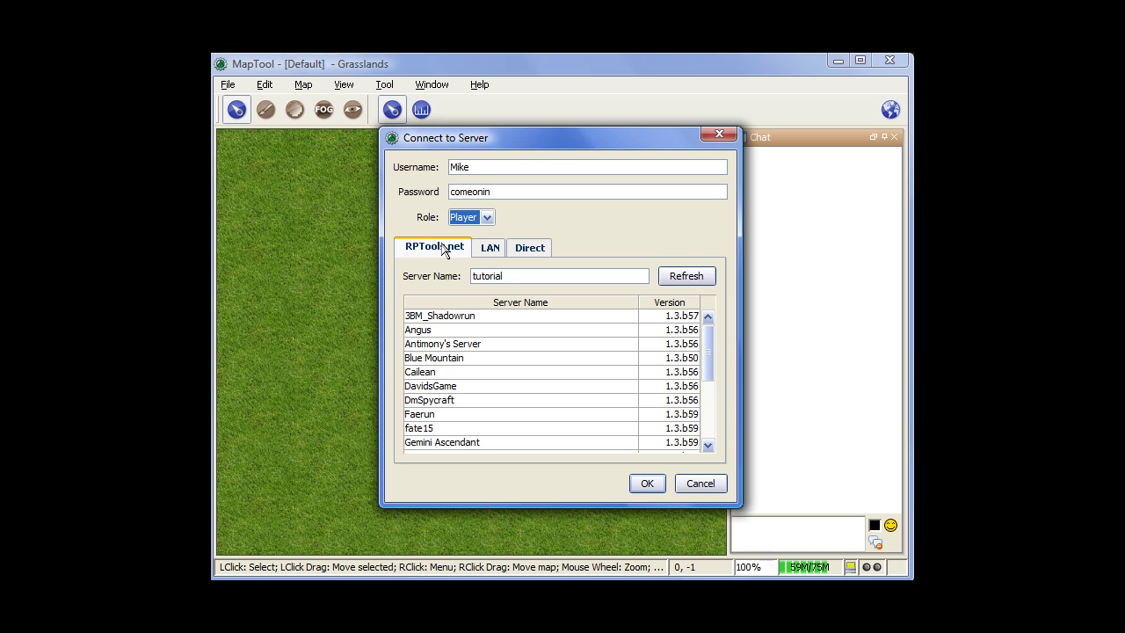
Review the RPTools.net, LAN and Direct connection options and connect to the GM's local server over LAN.
mouse_move(704, 341)
left_mouse_down()
mouse_move(706, 423)
mouse_move(713, 331)
left_mouse_up()
left_click(491, 248)
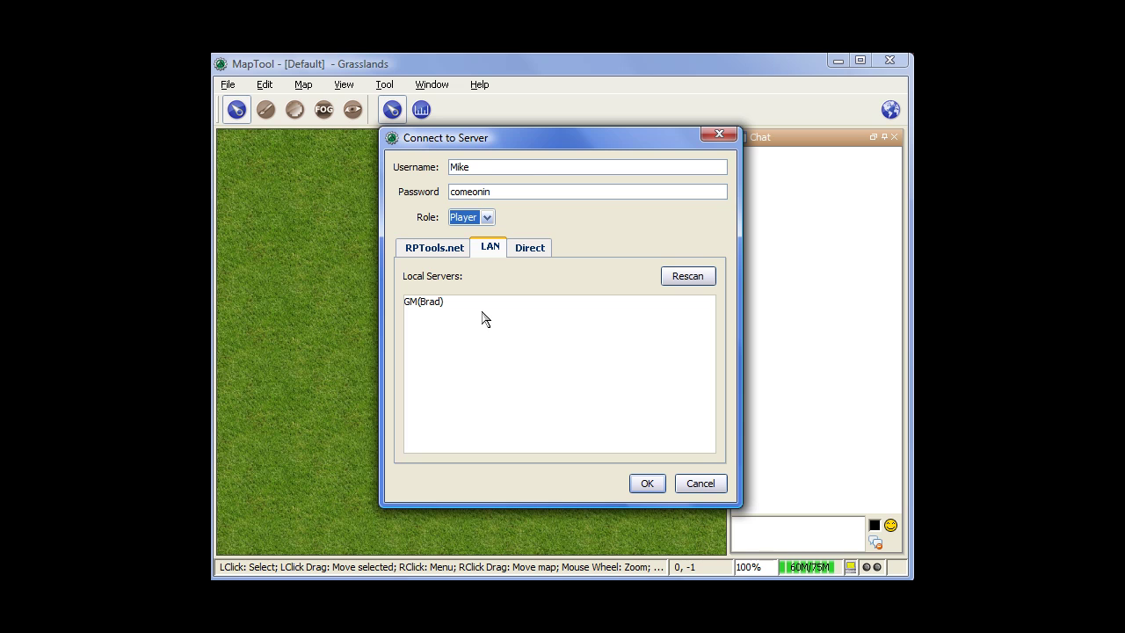
left_click(428, 303)
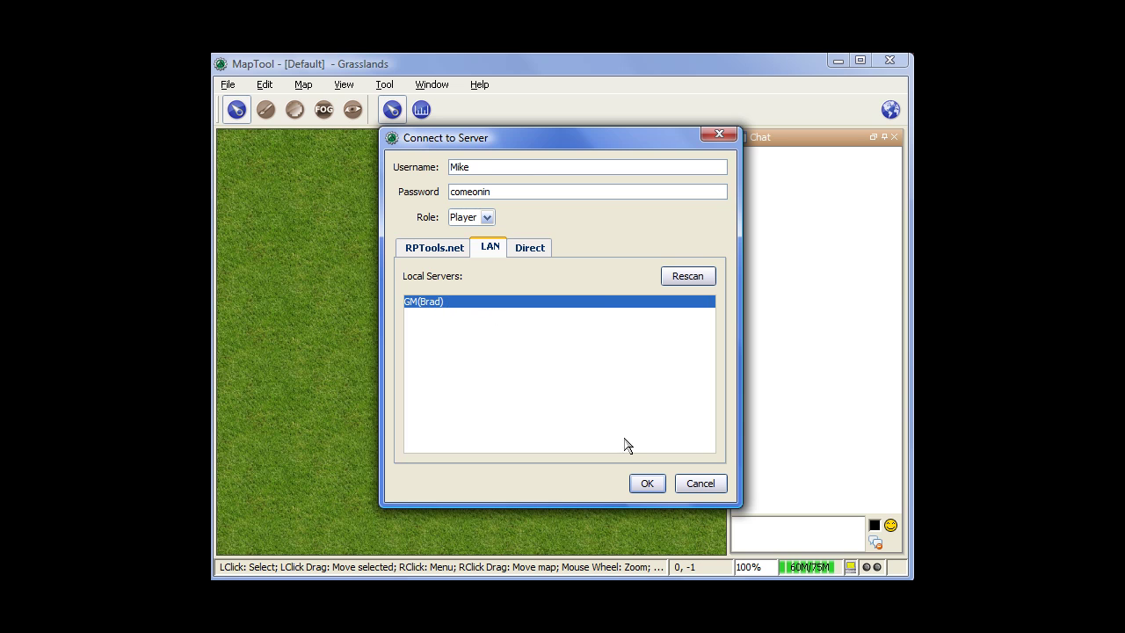
left_click(538, 250)
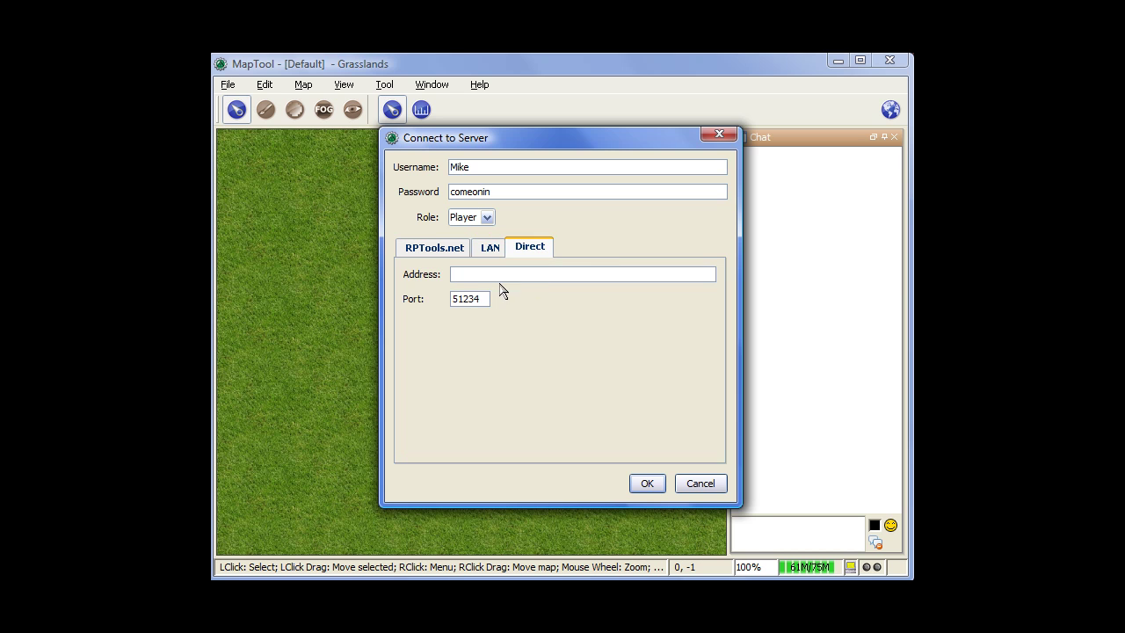
left_click_drag(451, 301, 484, 298)
left_click(489, 301)
left_click(489, 249)
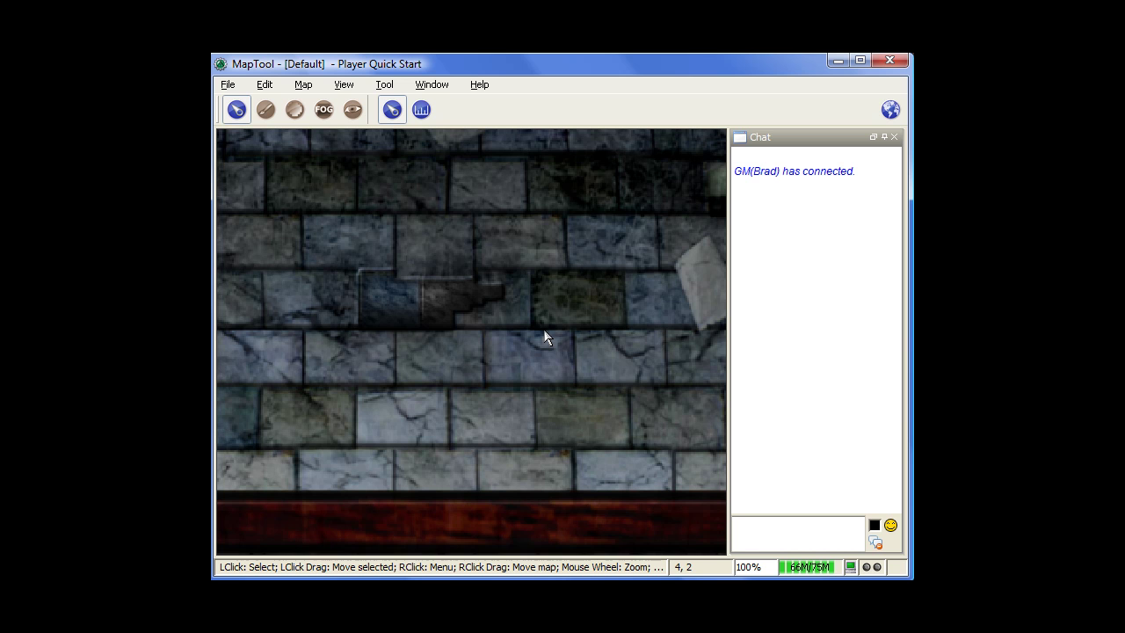
Find the Hero token on the dirt path between the two dead trees and select it.
scroll(544, 334, "down", 4)
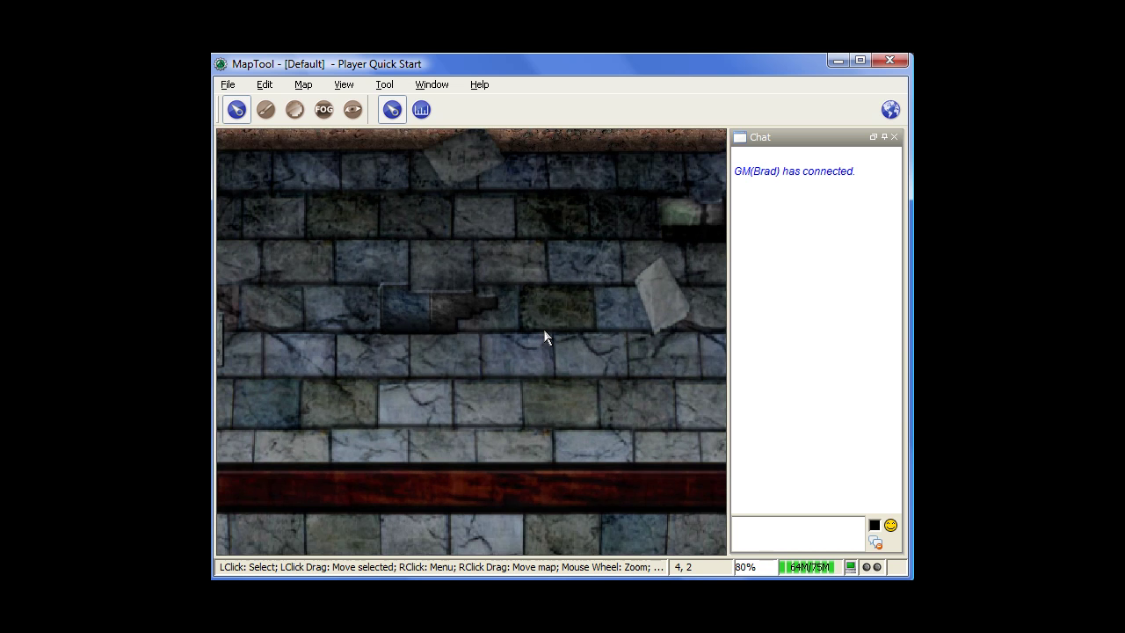
scroll(544, 334, "up", 4)
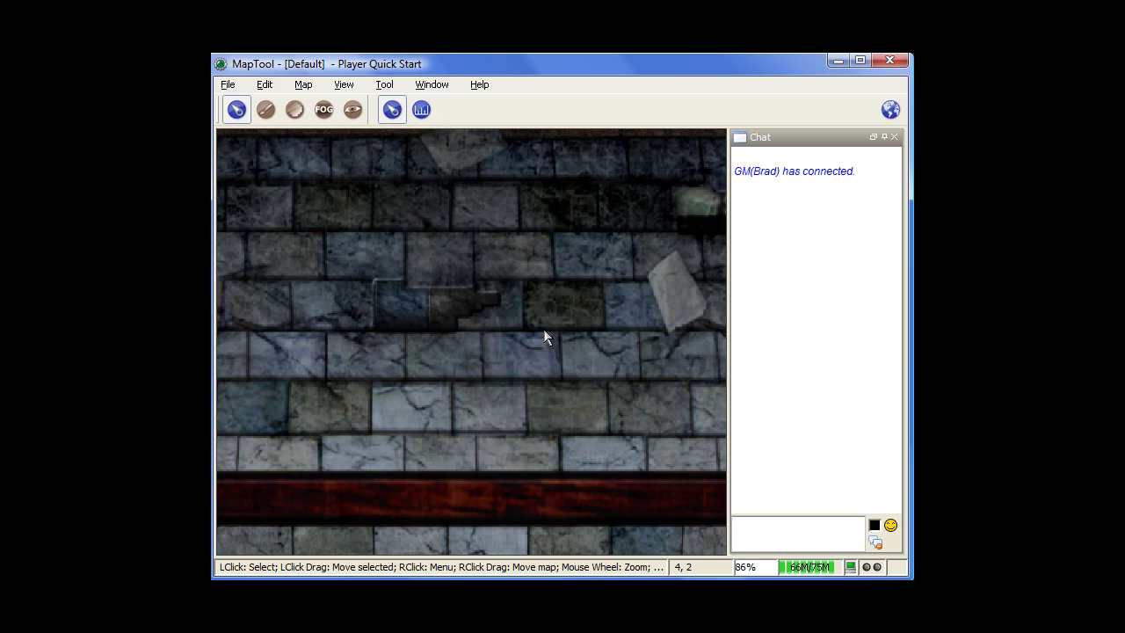
scroll(543, 335, "up", 5)
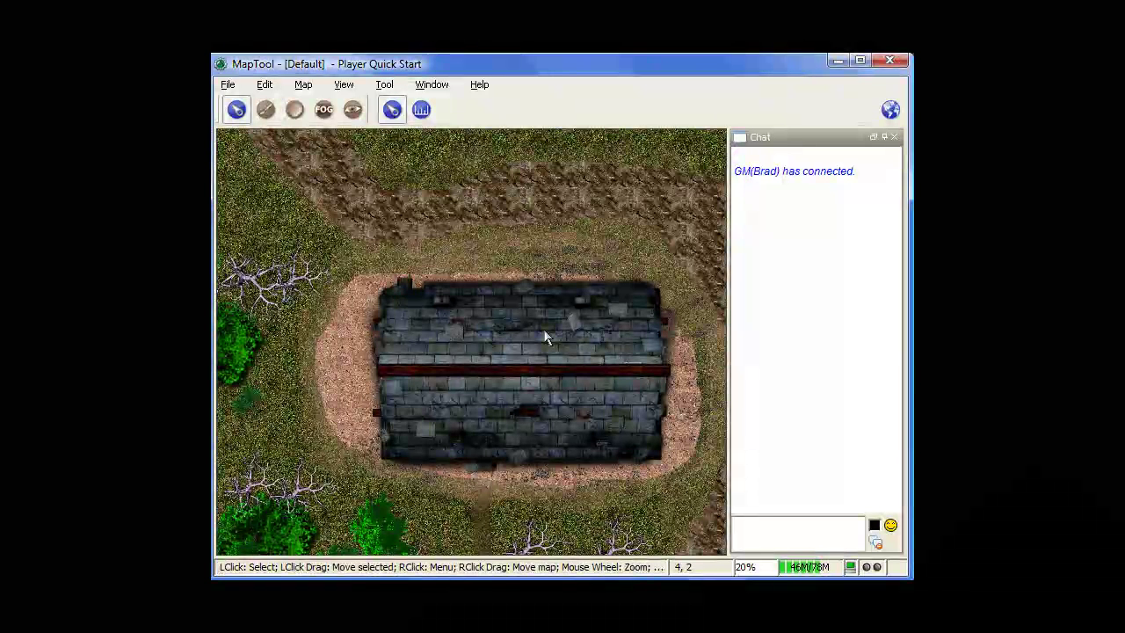
left_click_drag(532, 440, 540, 293)
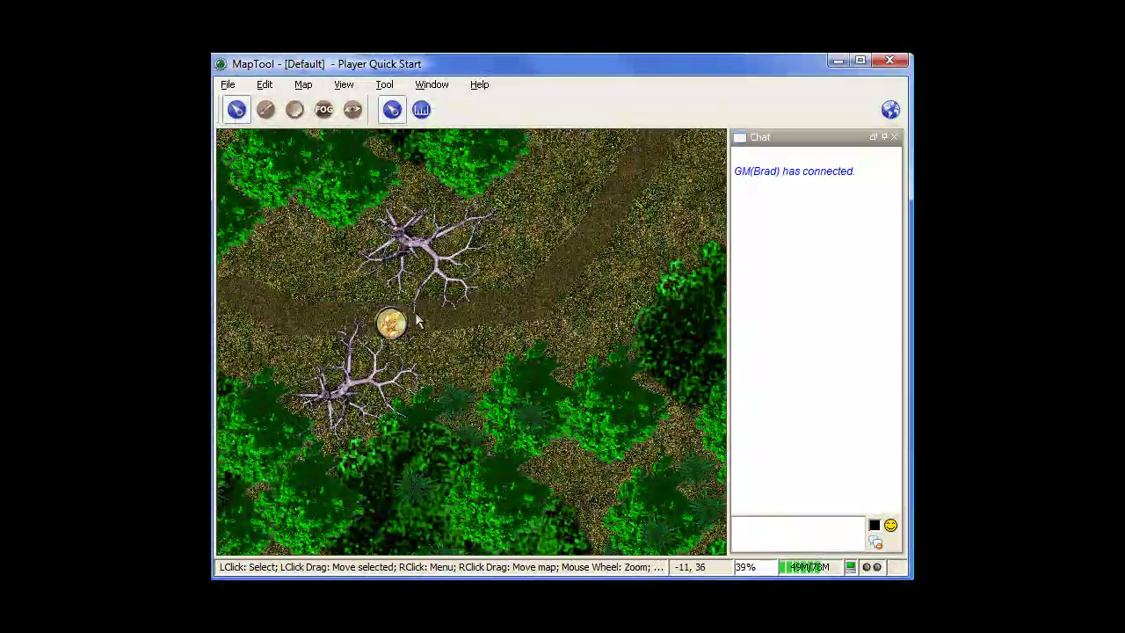
left_click(387, 321)
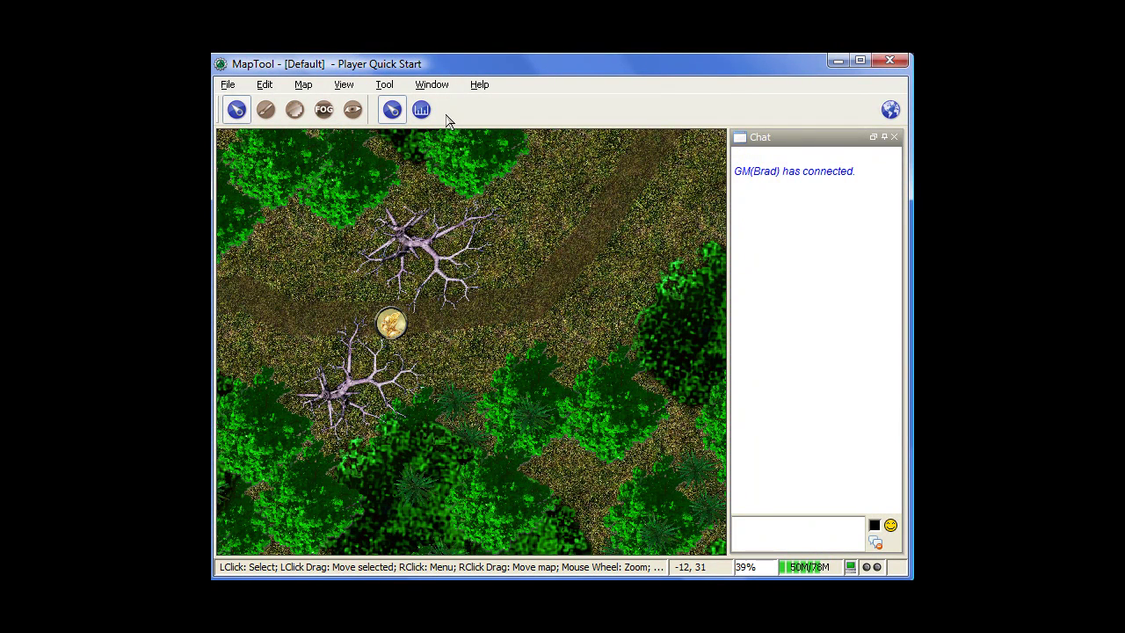
left_click(391, 323)
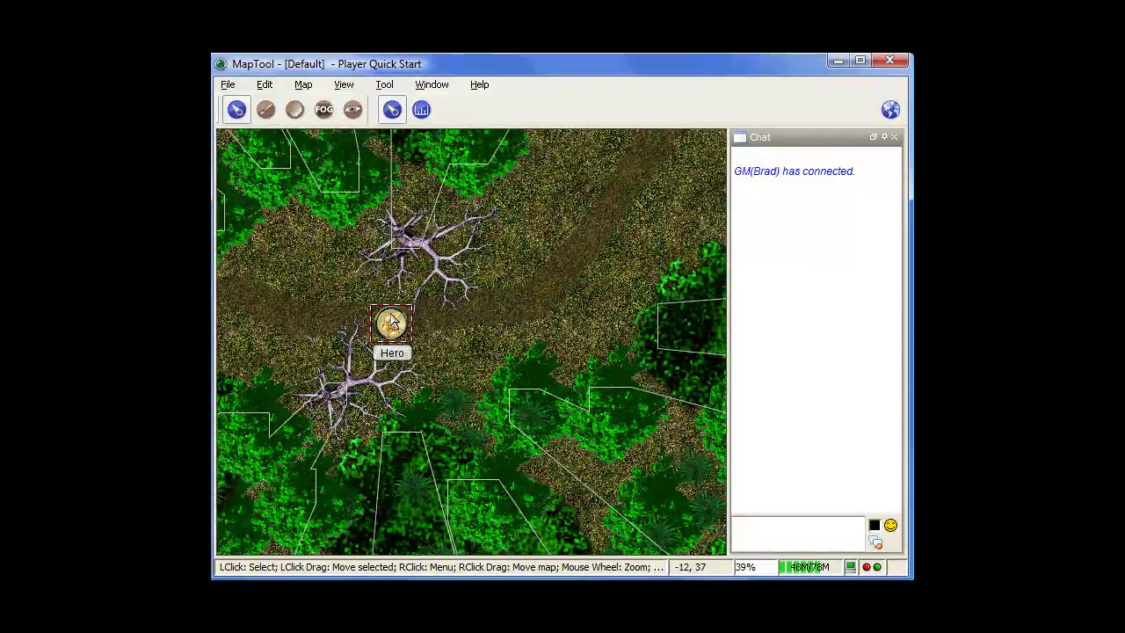
Measure the cell distance from the Hero token northeast toward the far end of the dirt path.
left_click(421, 111)
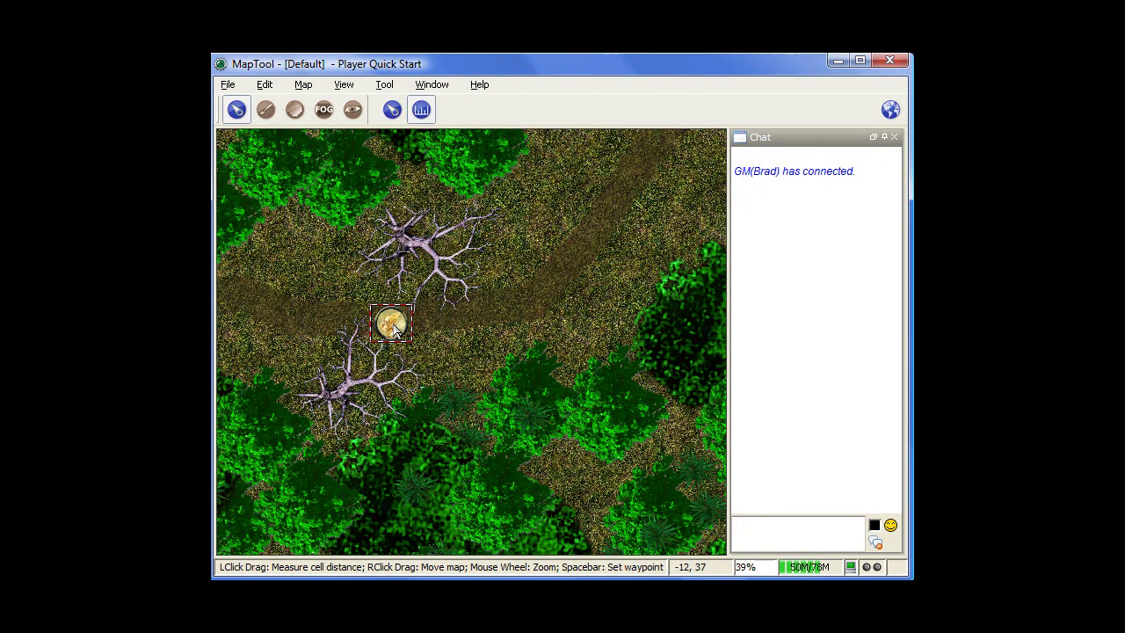
left_click_drag(391, 323, 621, 230)
left_click_drag(391, 323, 688, 202)
left_click_drag(391, 323, 647, 250)
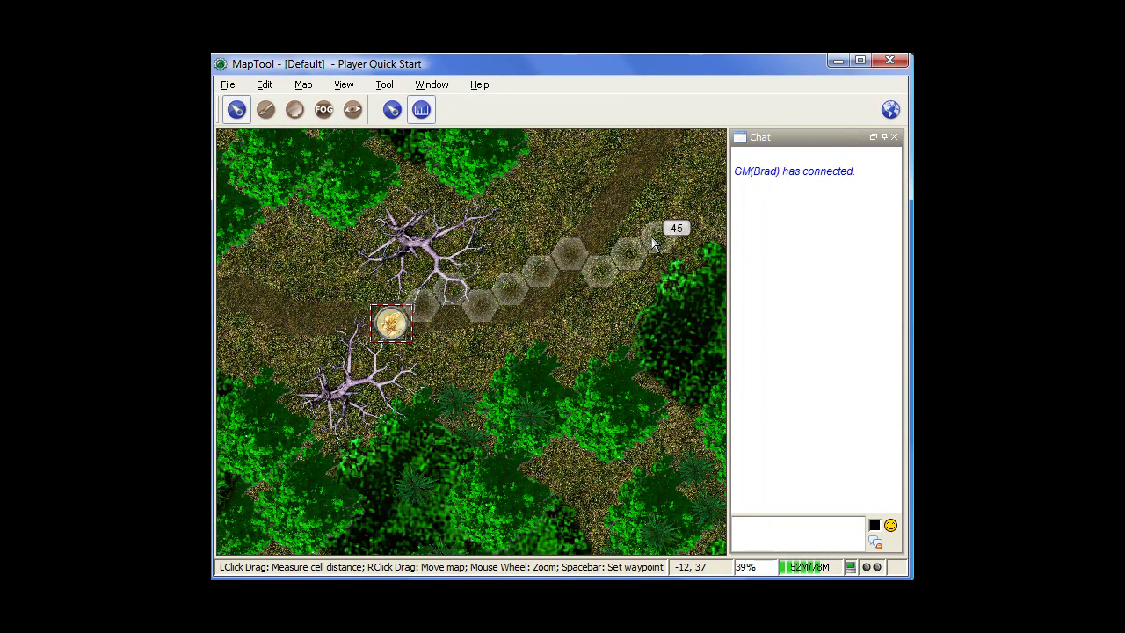
mouse_move(648, 236)
left_mouse_down()
mouse_move(427, 306)
mouse_move(653, 215)
left_mouse_up()
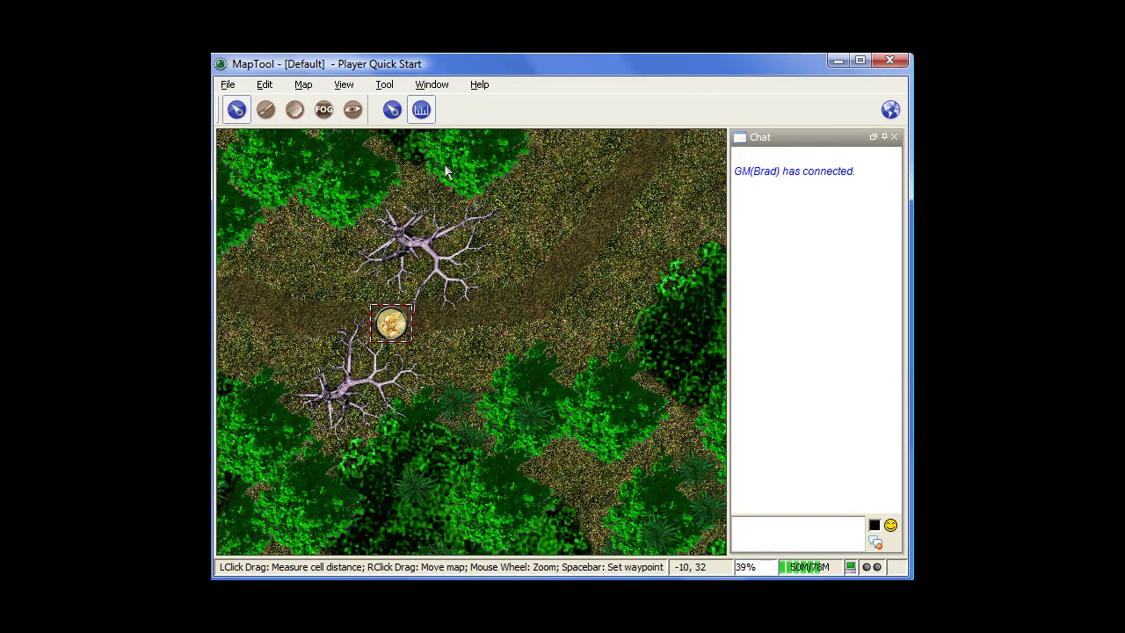
left_click_drag(397, 327, 656, 233)
left_click_drag(397, 326, 399, 325)
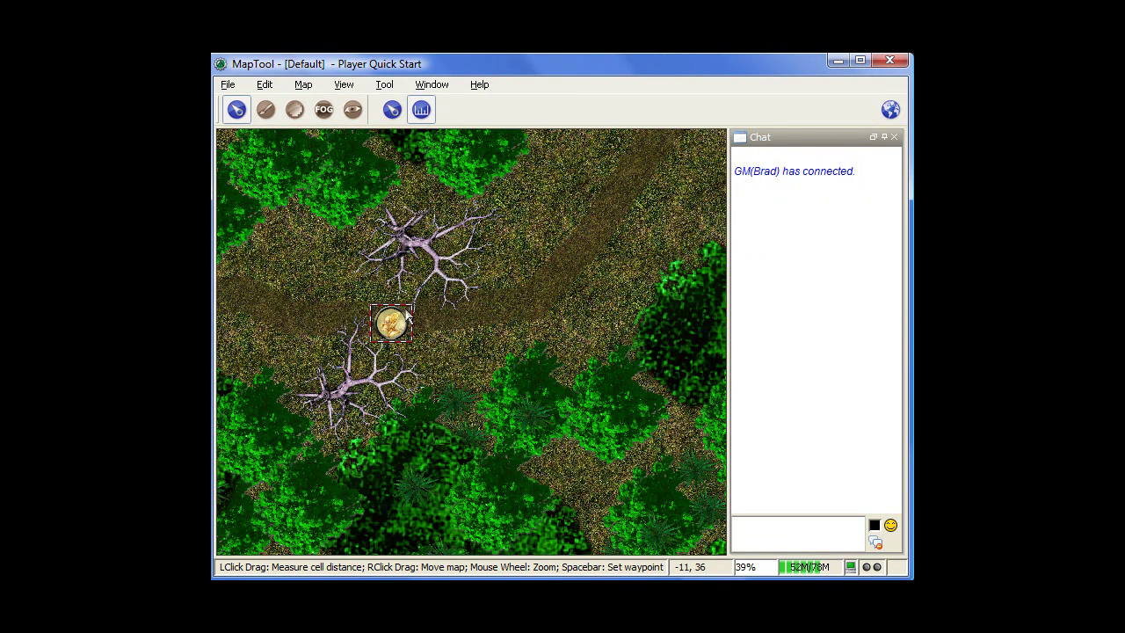
Move the Hero token northeast to the open grass beside the bend in the dirt path.
left_click(392, 109)
left_click(397, 326)
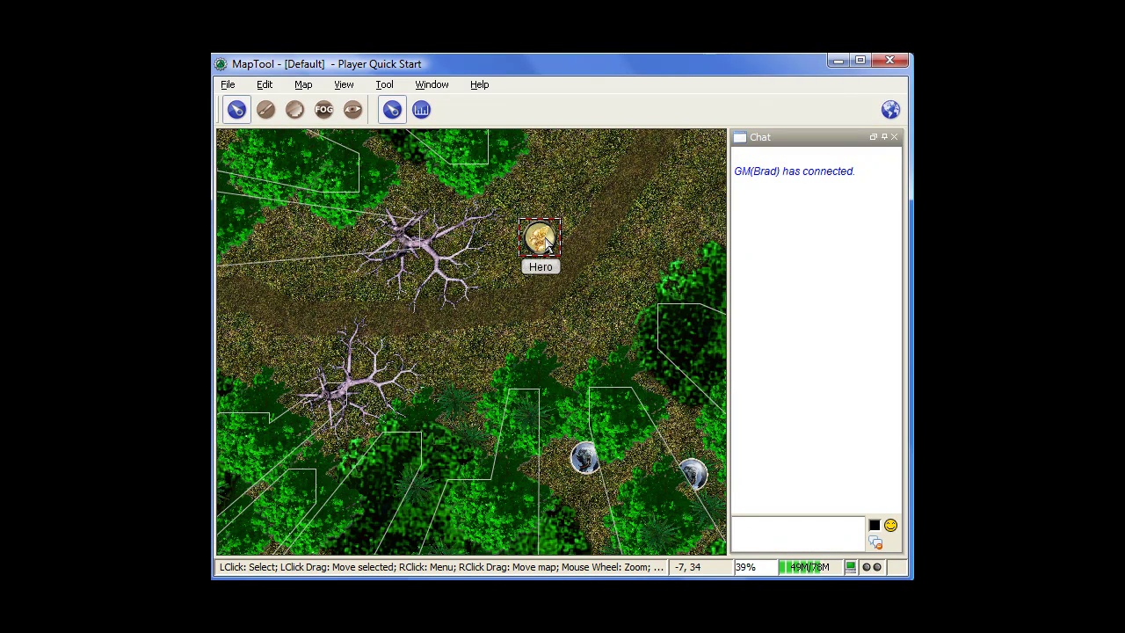
Move the Hero token back beside the dead trees and revert that last move.
left_click_drag(539, 238, 393, 302)
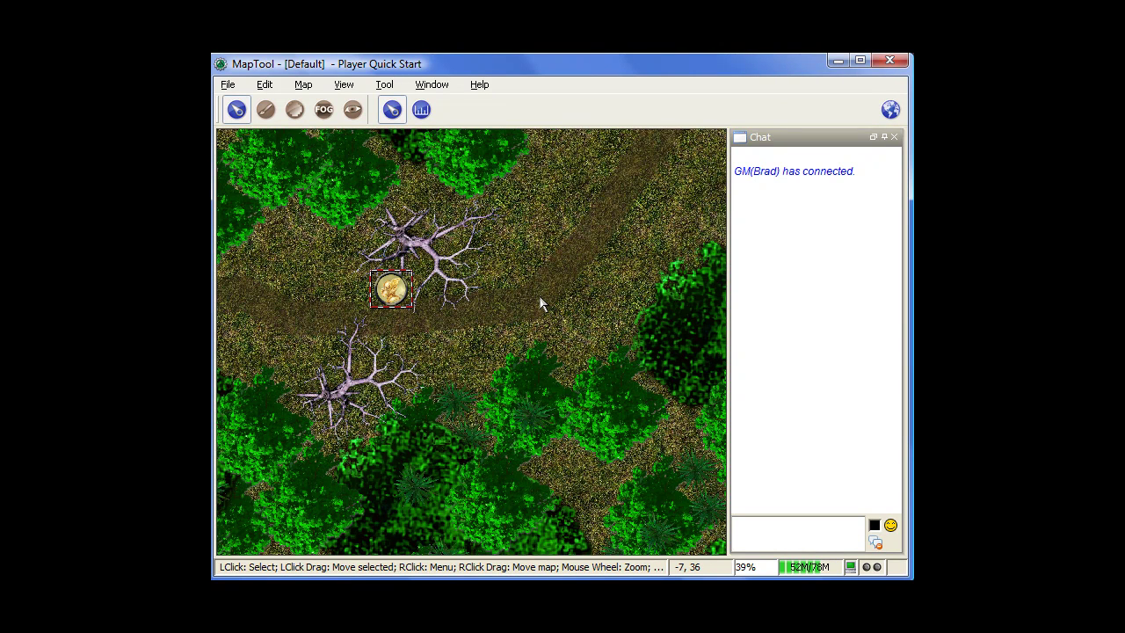
right_click(409, 242)
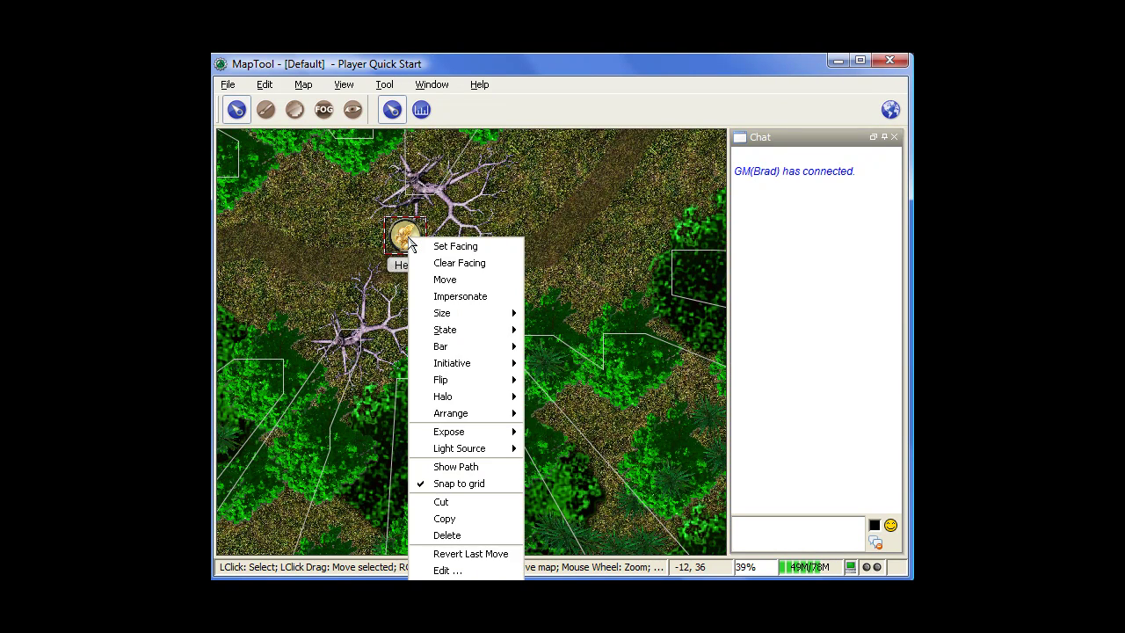
left_click(473, 553)
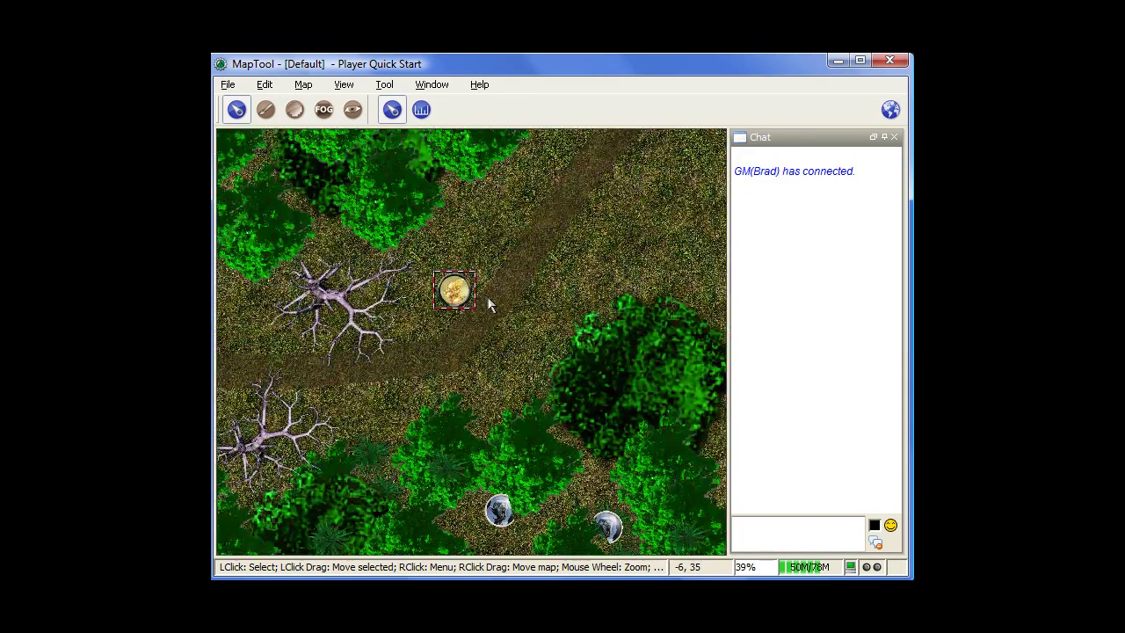
Set the Hero token's facing toward the north, slightly to the west.
left_click_drag(507, 309, 557, 284)
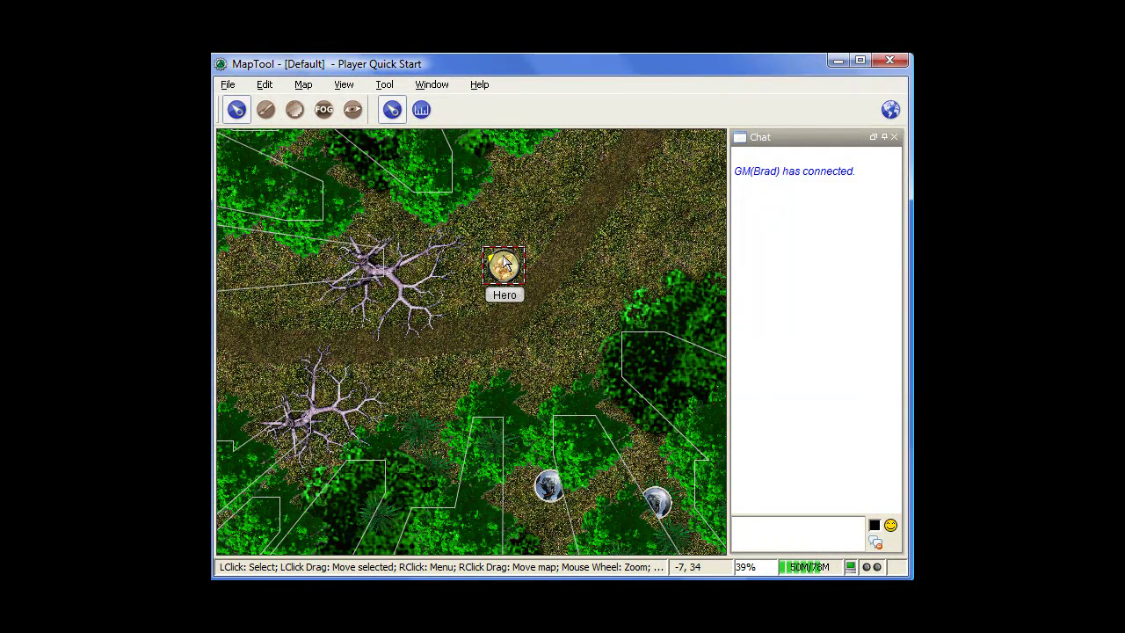
left_click(566, 252)
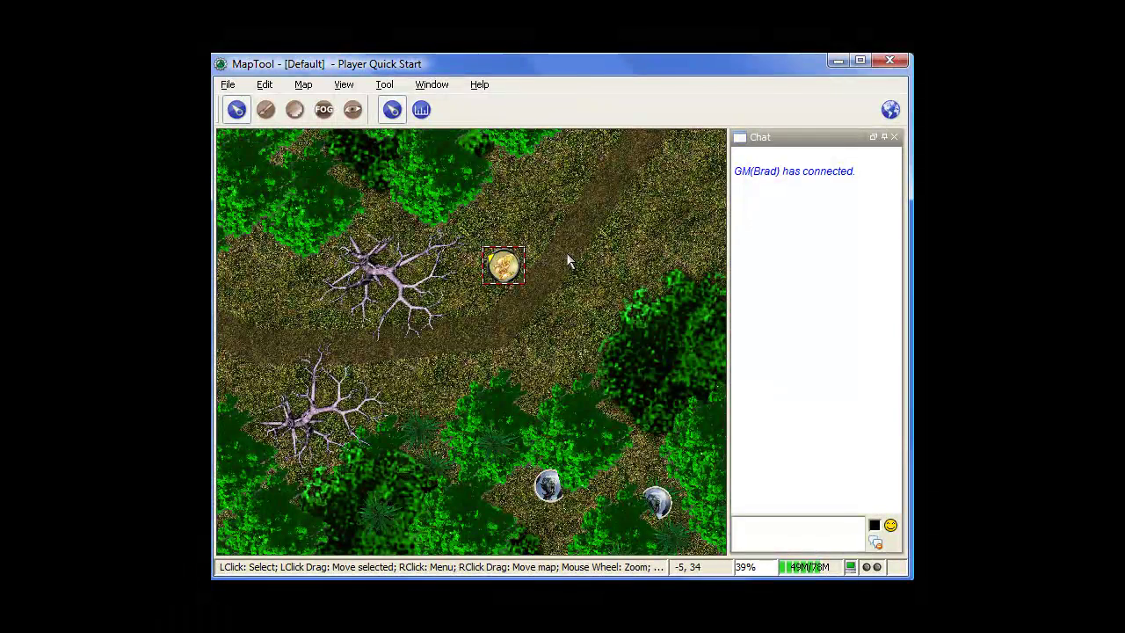
right_click(506, 277)
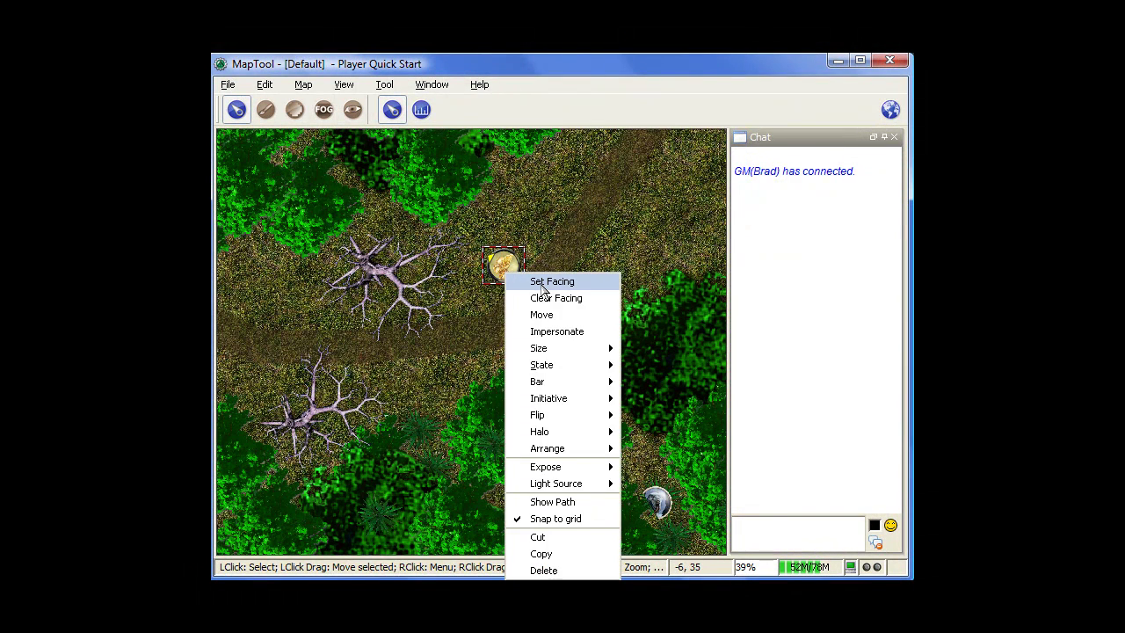
left_click(539, 283)
left_click(543, 280)
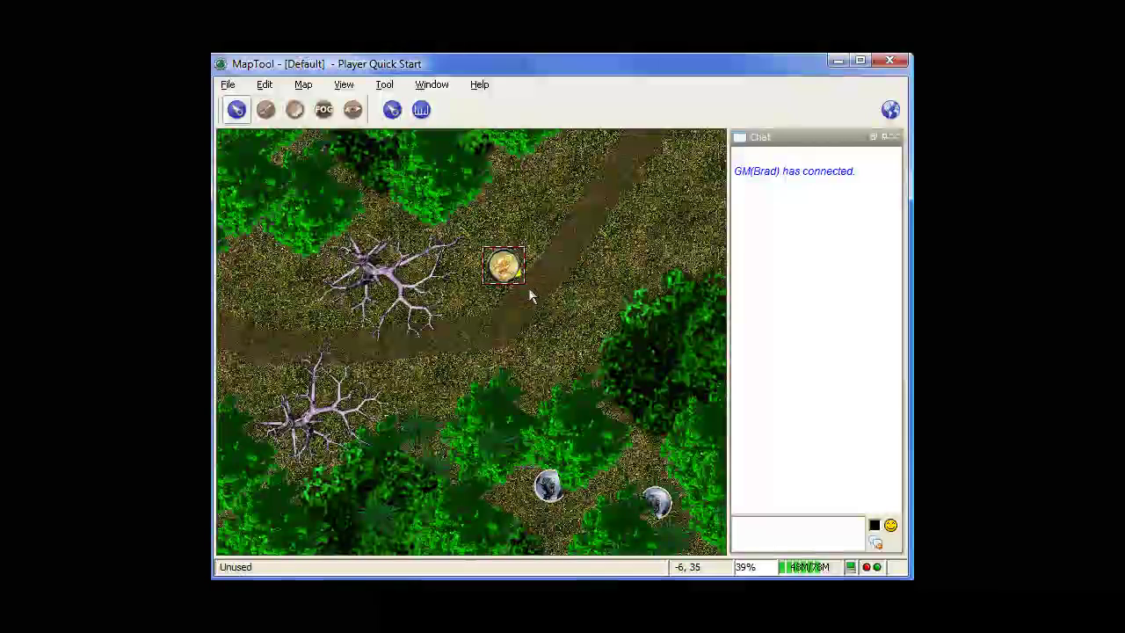
left_click(494, 240)
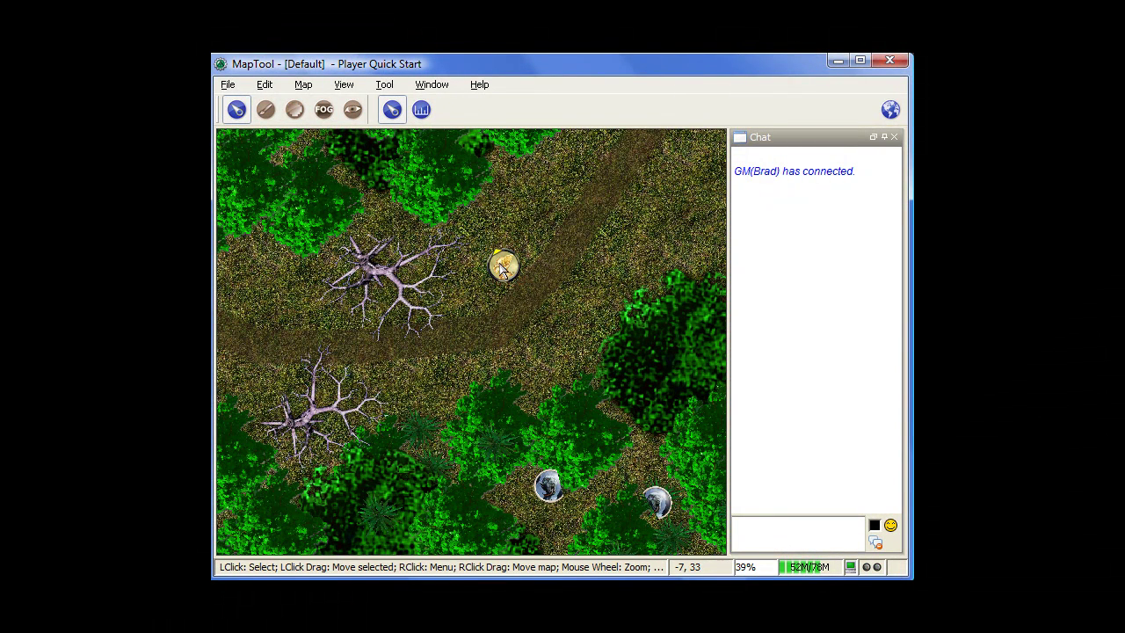
Clear the Hero token's facing.
right_click(504, 270)
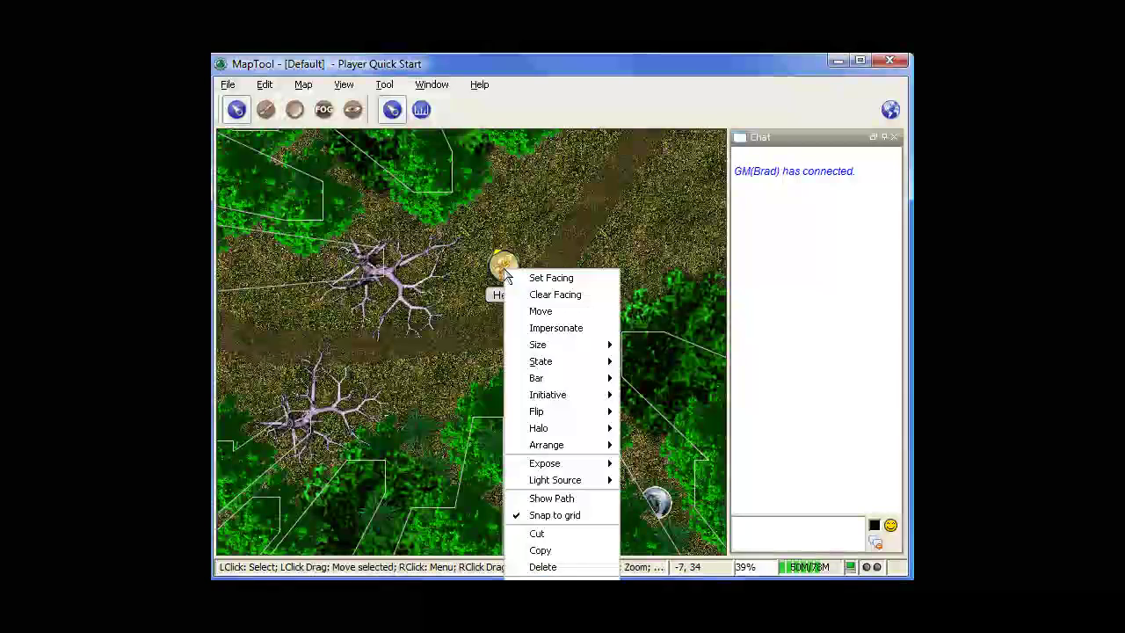
left_click(552, 295)
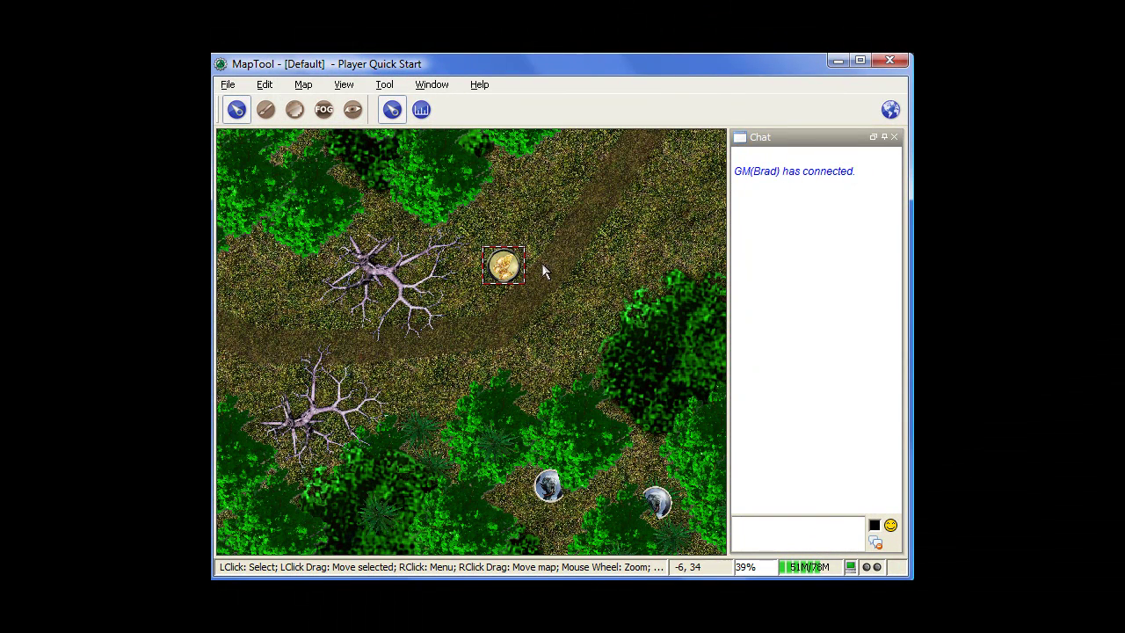
Review the Interactions, Application and Sounds preferences, then close the preferences without changing anything.
left_click(264, 84)
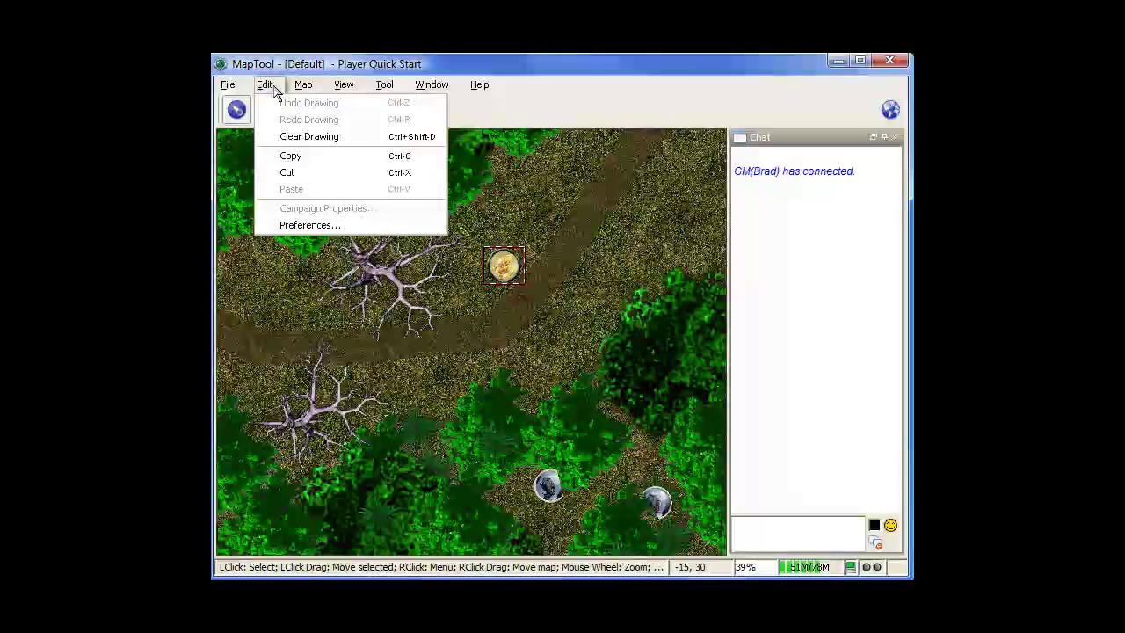
left_click(307, 224)
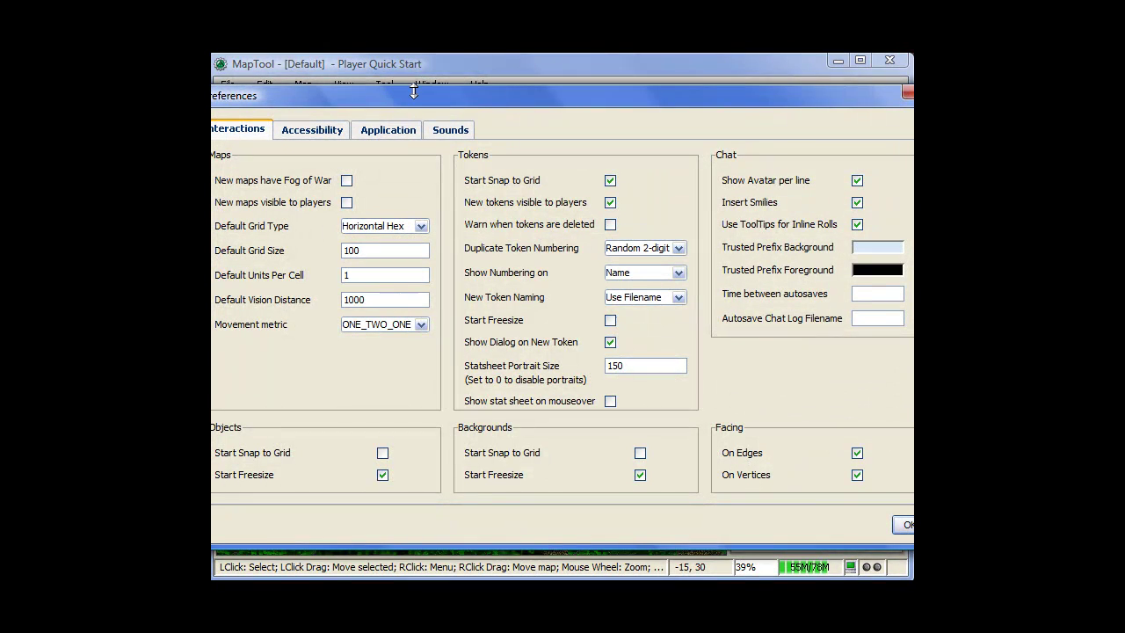
left_click_drag(415, 102, 380, 90)
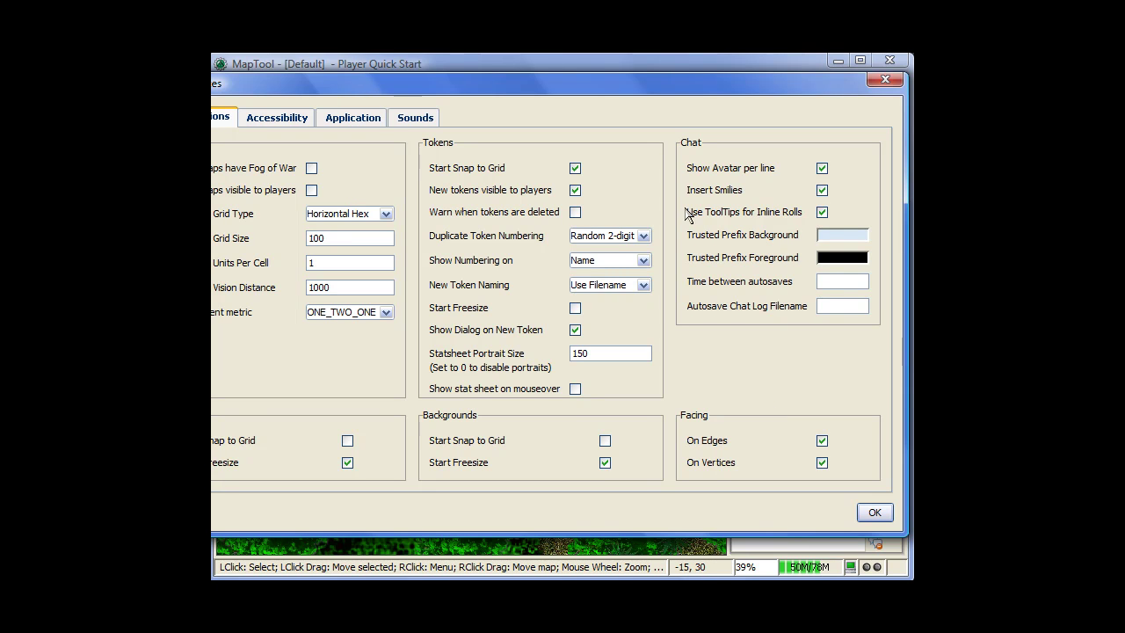
left_click(365, 123)
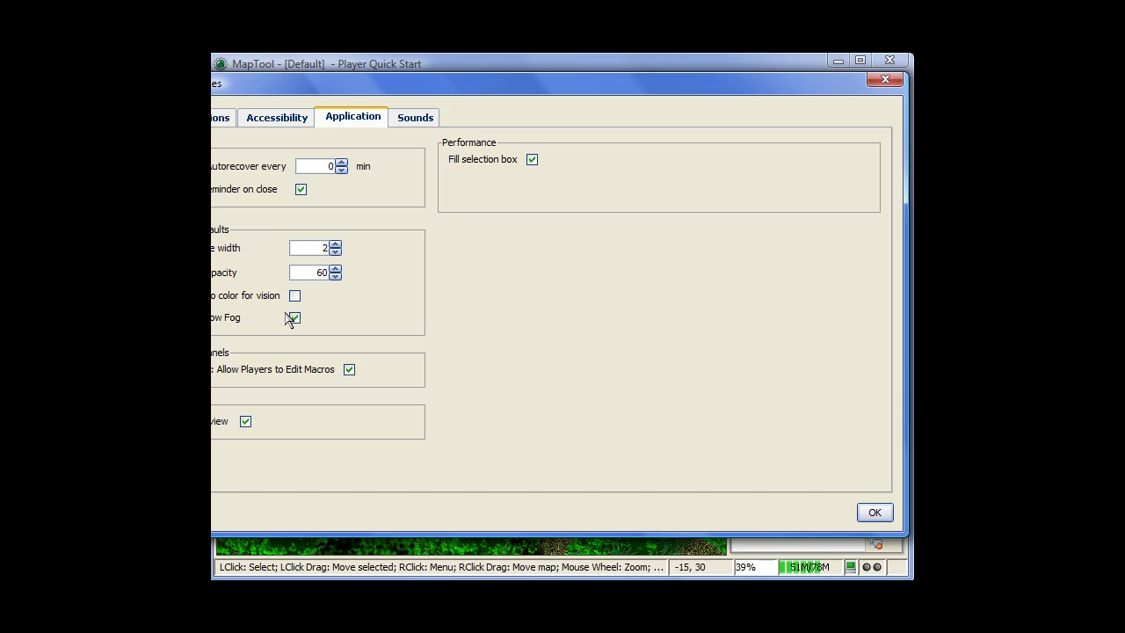
left_click(420, 123)
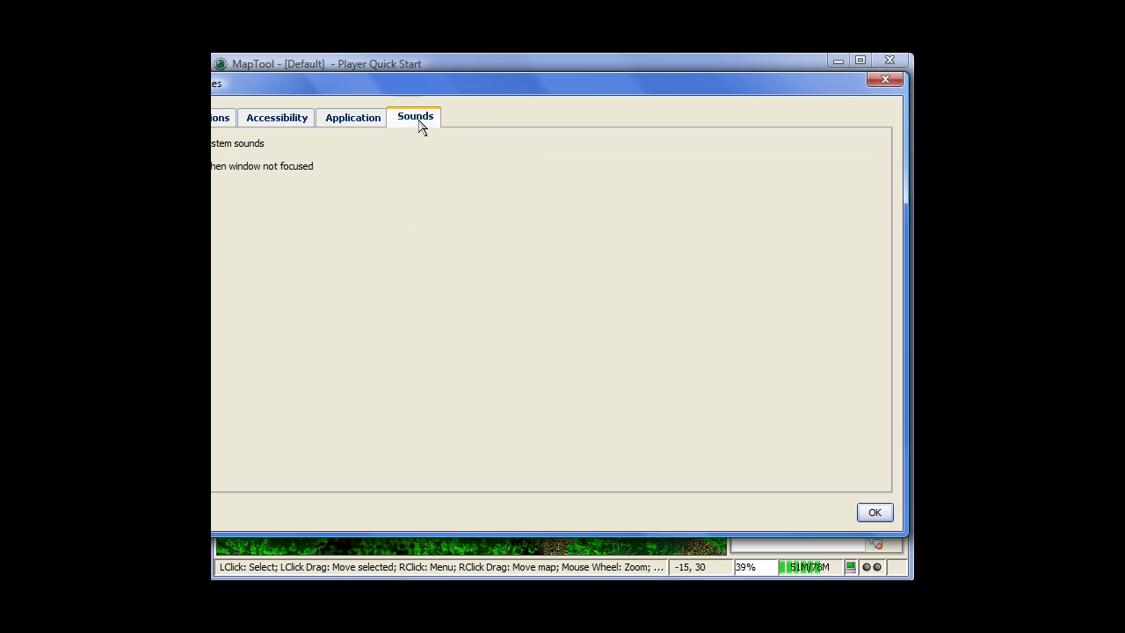
left_click_drag(419, 88, 581, 112)
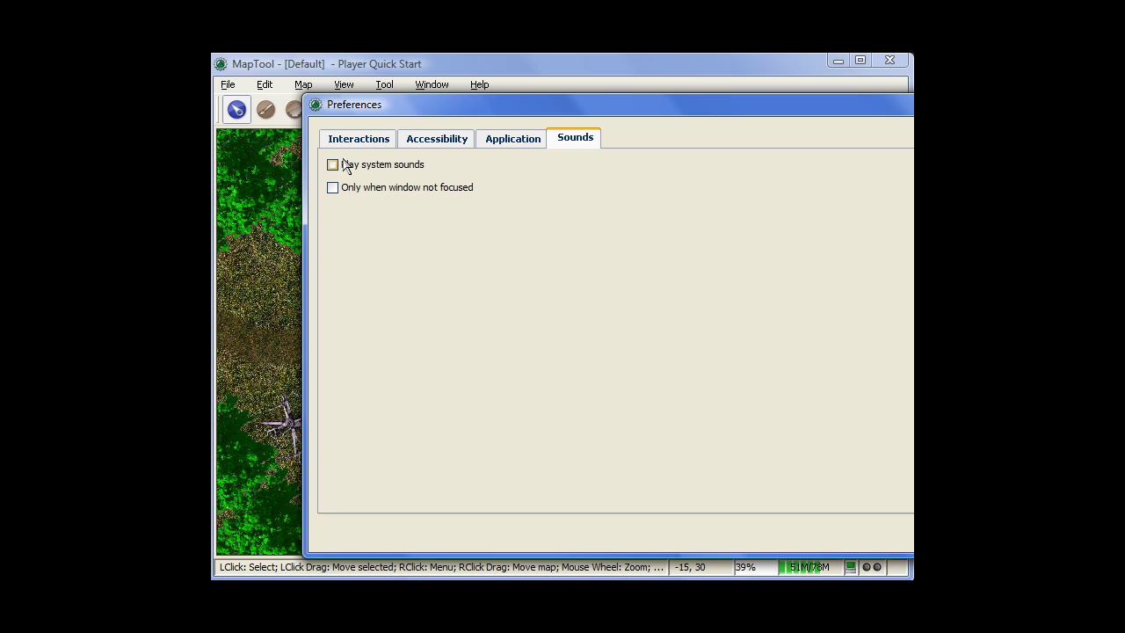
left_click_drag(422, 110, 365, 107)
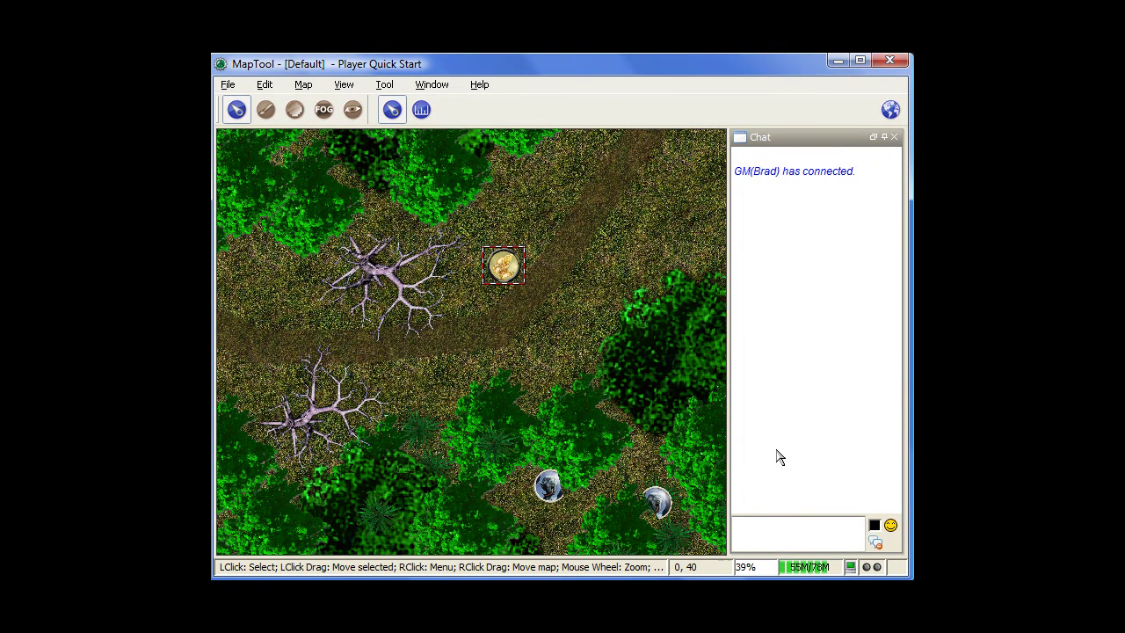
Send the chat message "I attack the darkness".
left_click(765, 532)
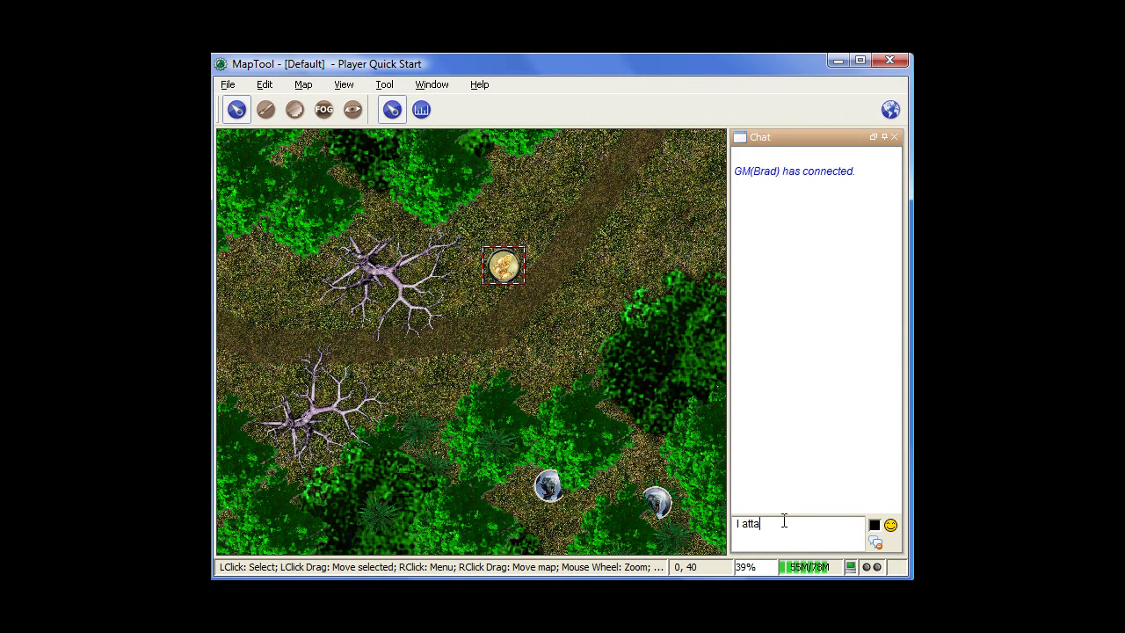
type("I attack the dari")
type("ness")
key("Return")
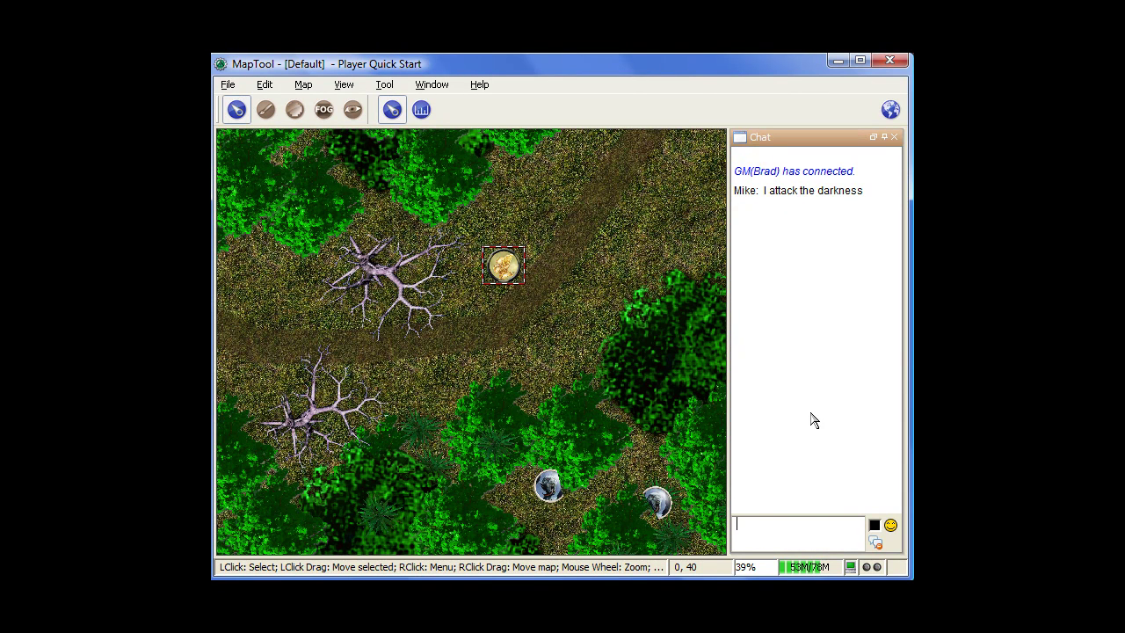
List the available slash commands in the chat with /h and widen the Chat window to read their descriptions.
left_click_drag(729, 371, 672, 376)
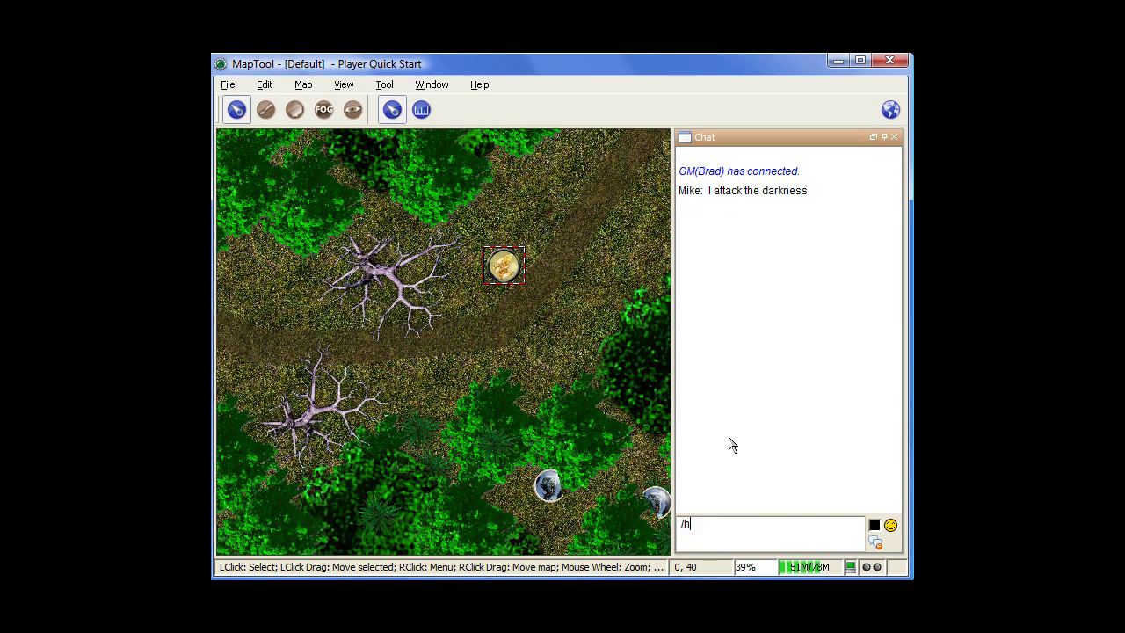
key("Return")
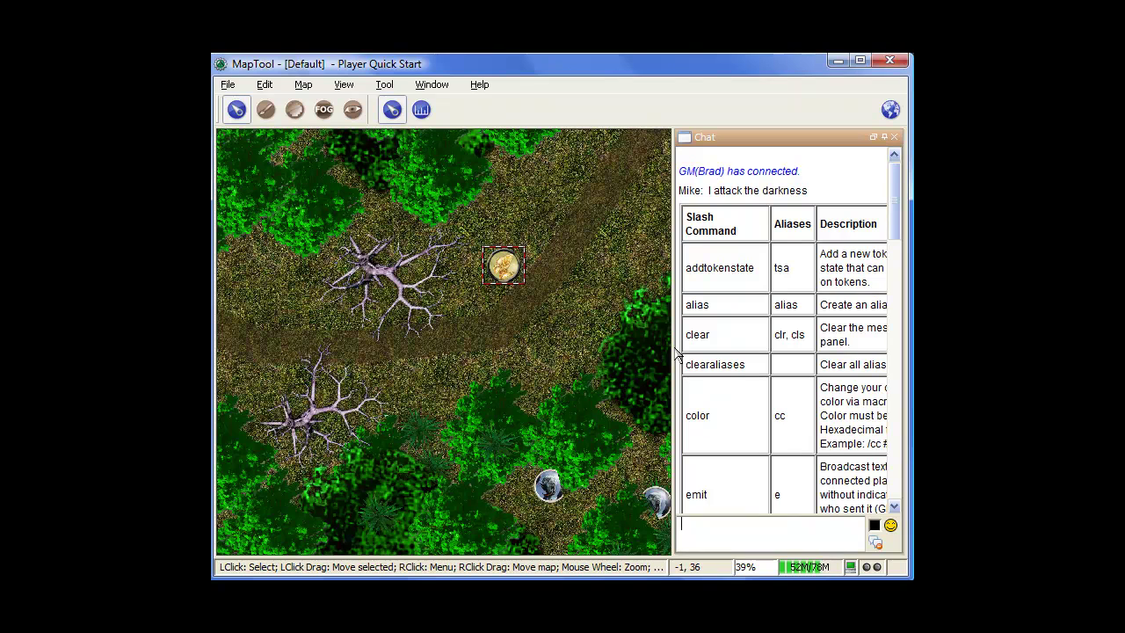
left_click_drag(673, 347, 633, 352)
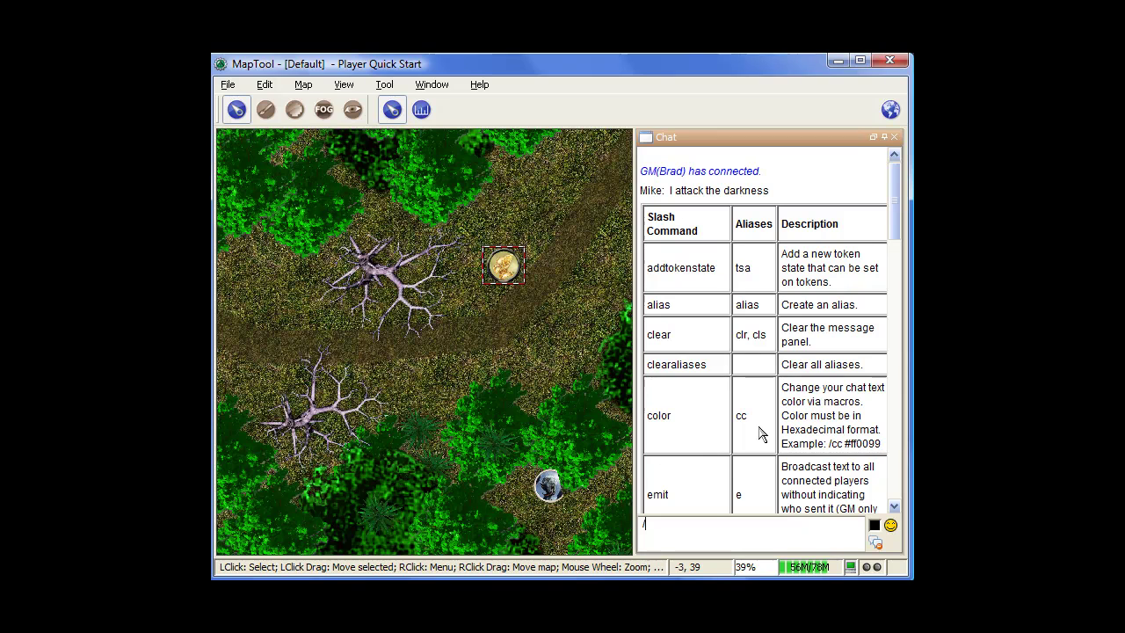
Clear the chat messages with /clr and narrow the Chat window again to give the map more room.
type("clr")
key("Return")
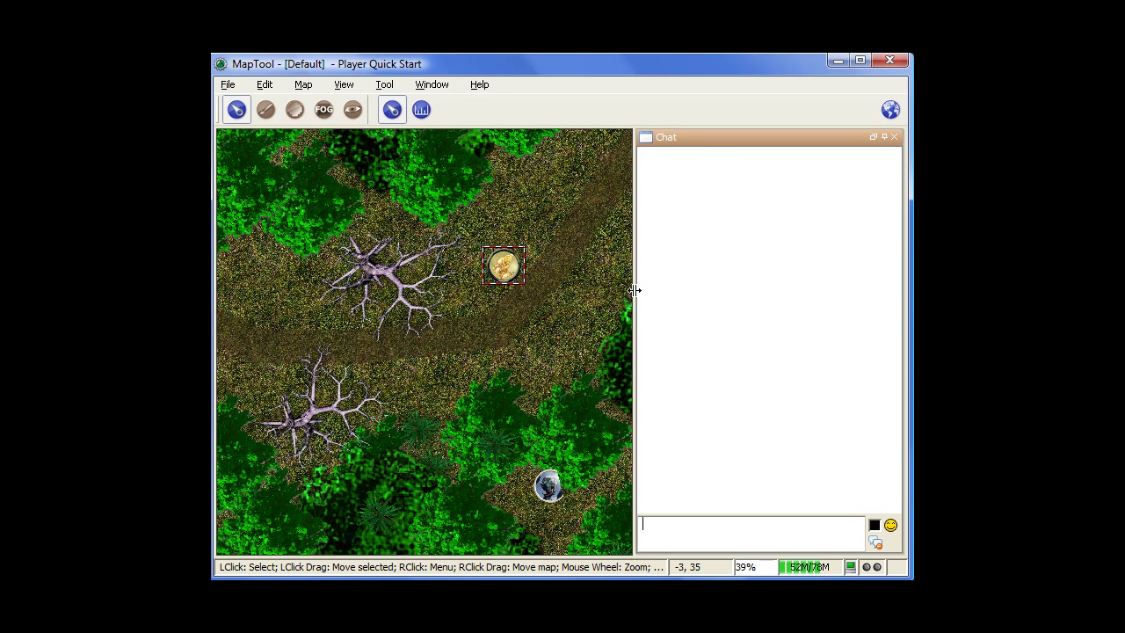
left_click_drag(633, 290, 736, 307)
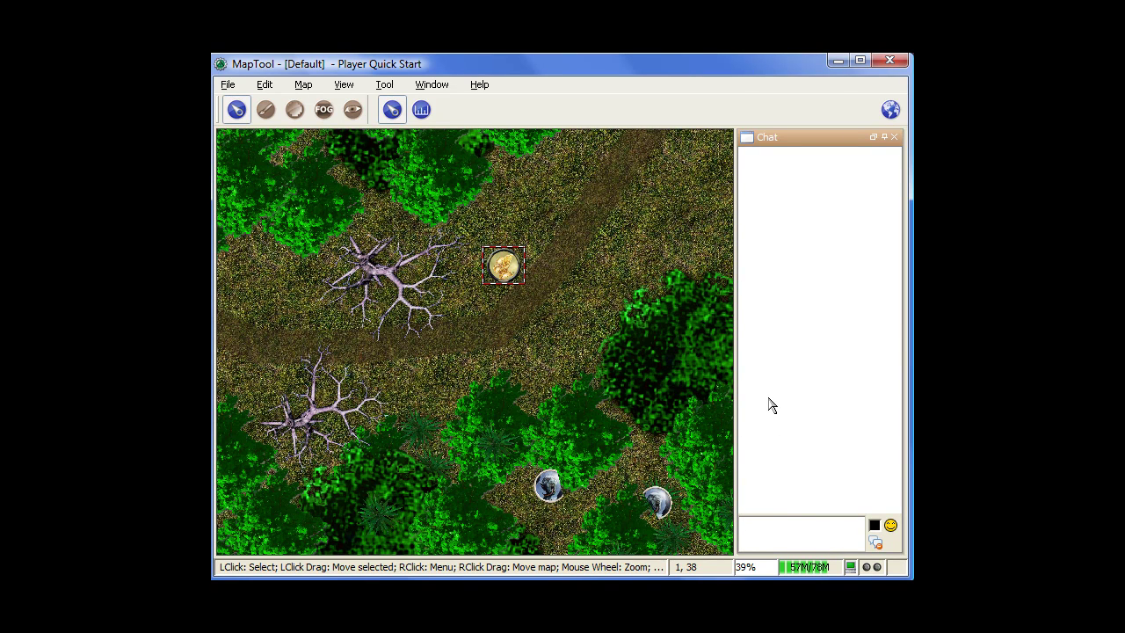
Roll dice in the chat with the expressions [2d6] and [2d25+5].
type("[2d6]")
key("Return")
mouse_move(776, 173)
type("2d25+5]")
key("Return")
mouse_move(780, 195)
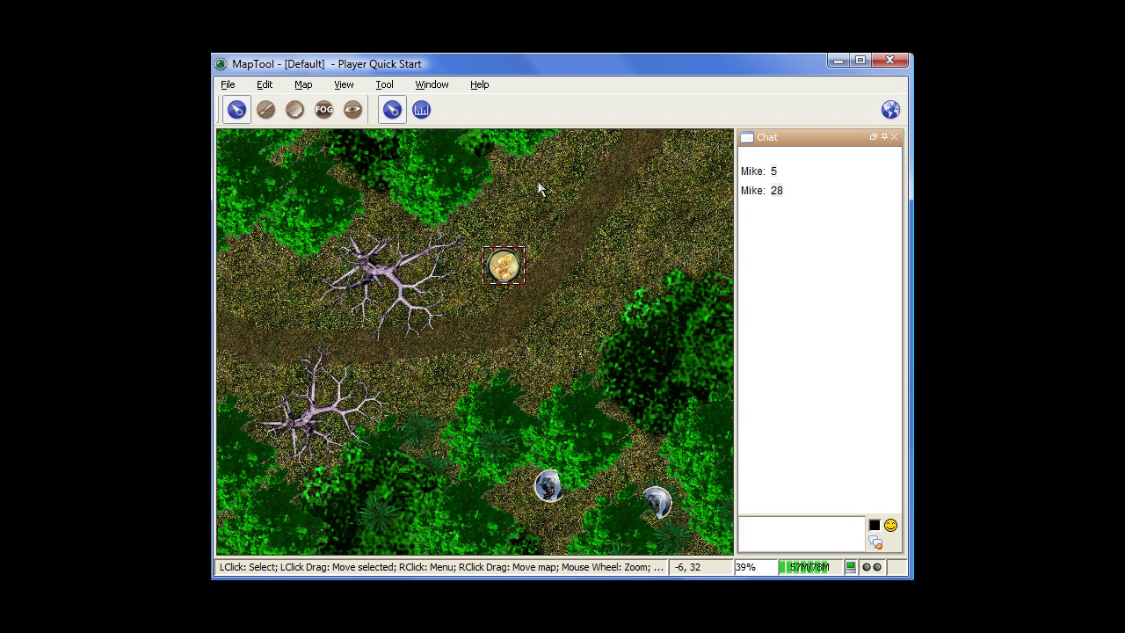
Show the Global macro window and add a new macro to it.
left_click(434, 86)
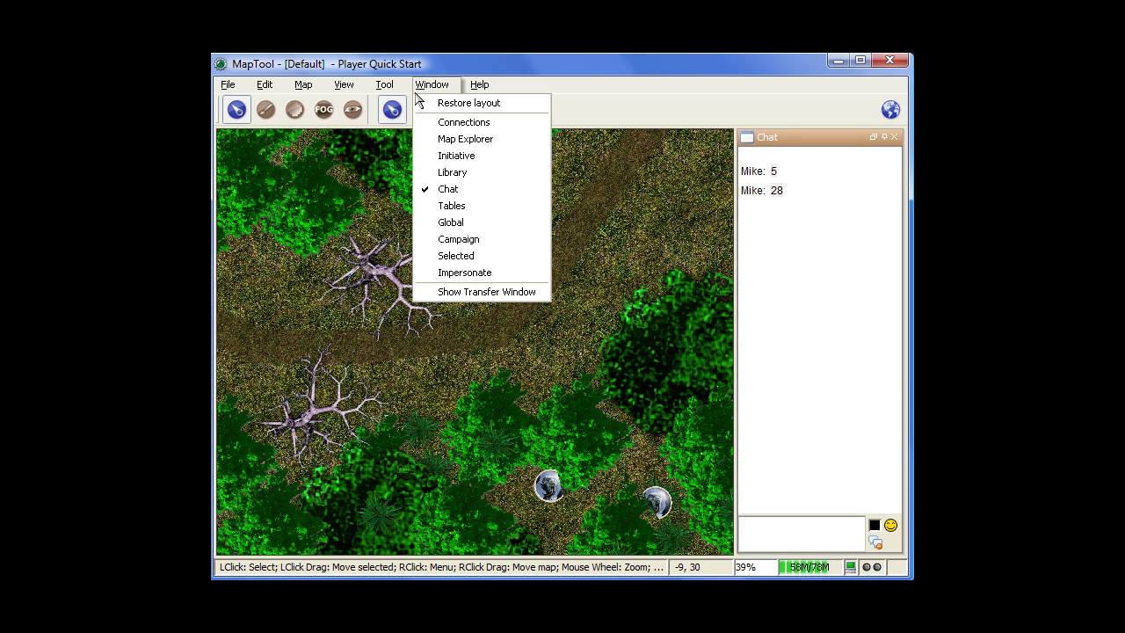
left_click(457, 227)
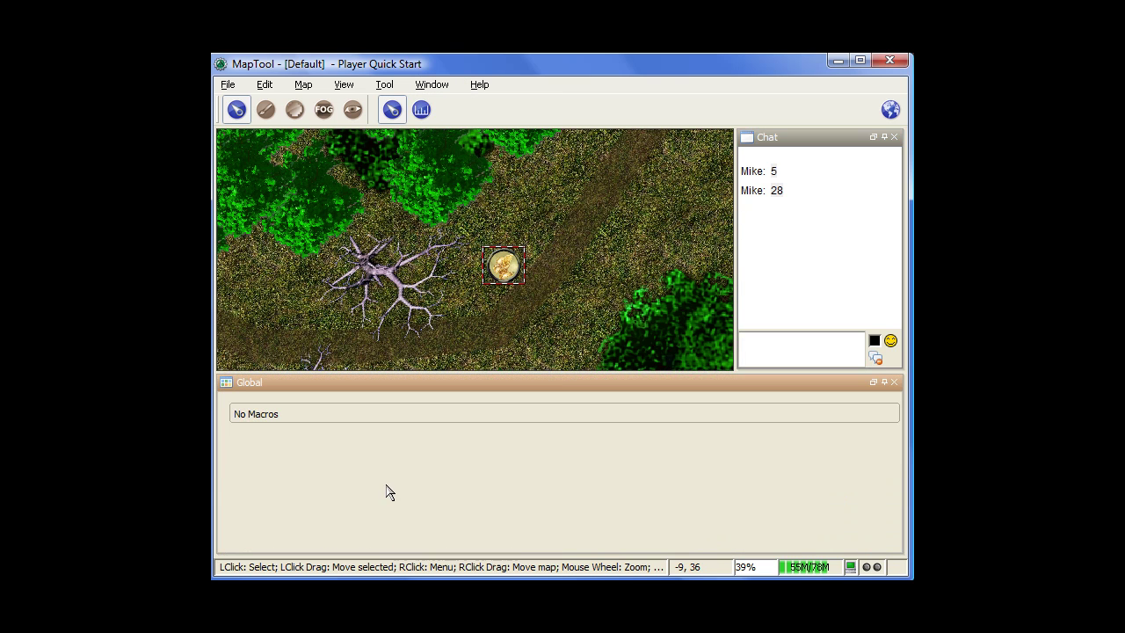
right_click(409, 424)
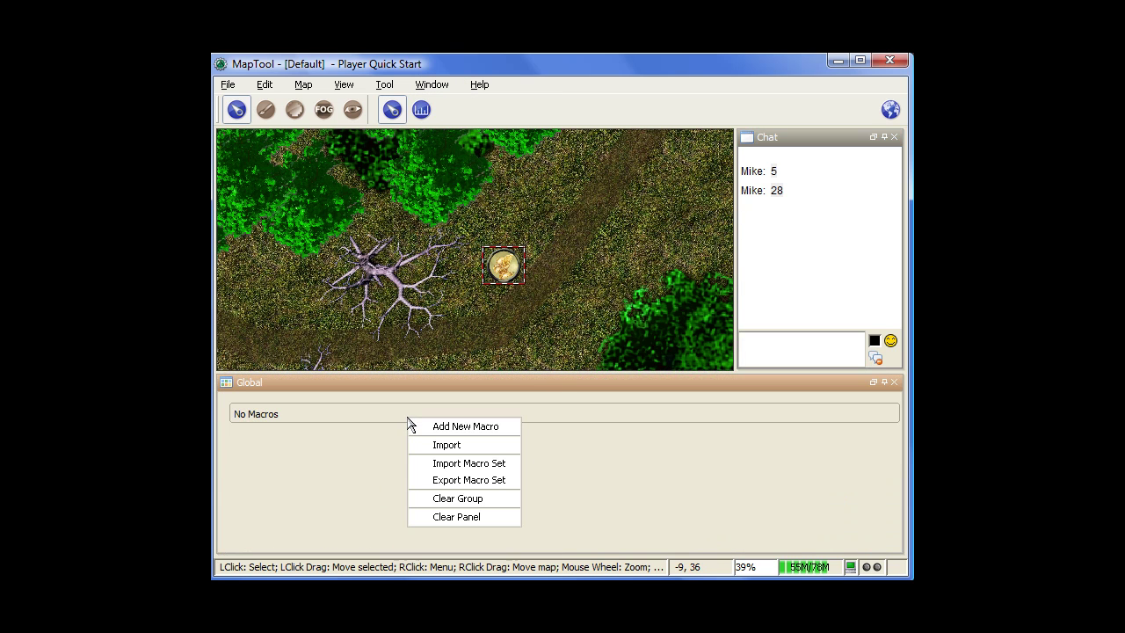
left_click(445, 428)
Open the new global macro for editing to view its details, then close the editor and the Global window.
right_click(246, 423)
key("Escape")
right_click(253, 415)
left_click(275, 428)
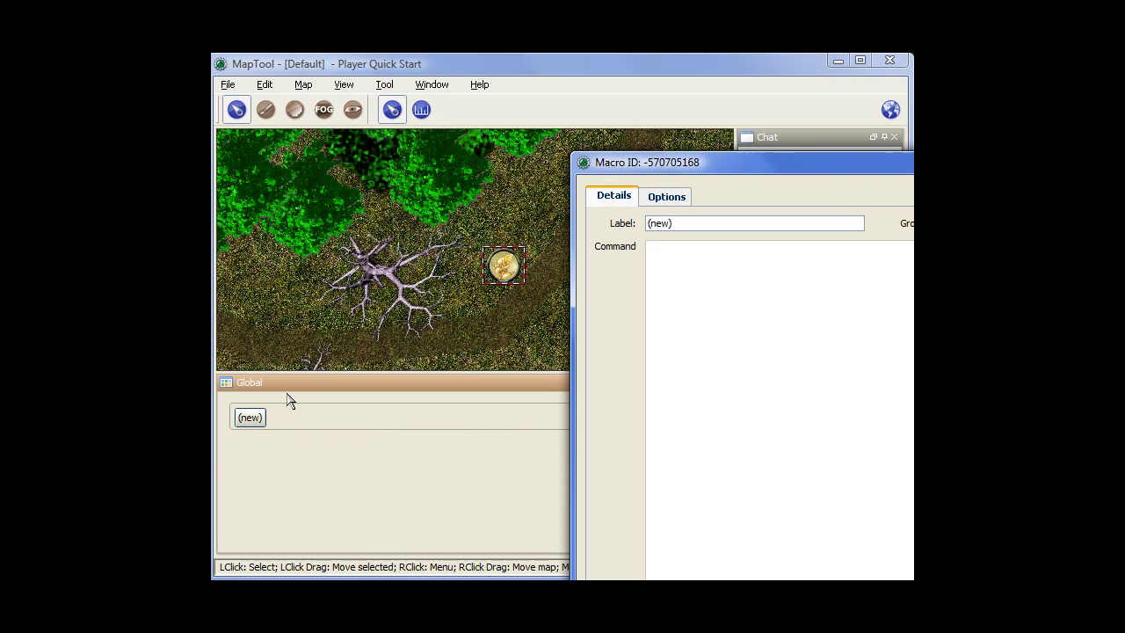
left_click_drag(650, 161, 452, 153)
key("Escape")
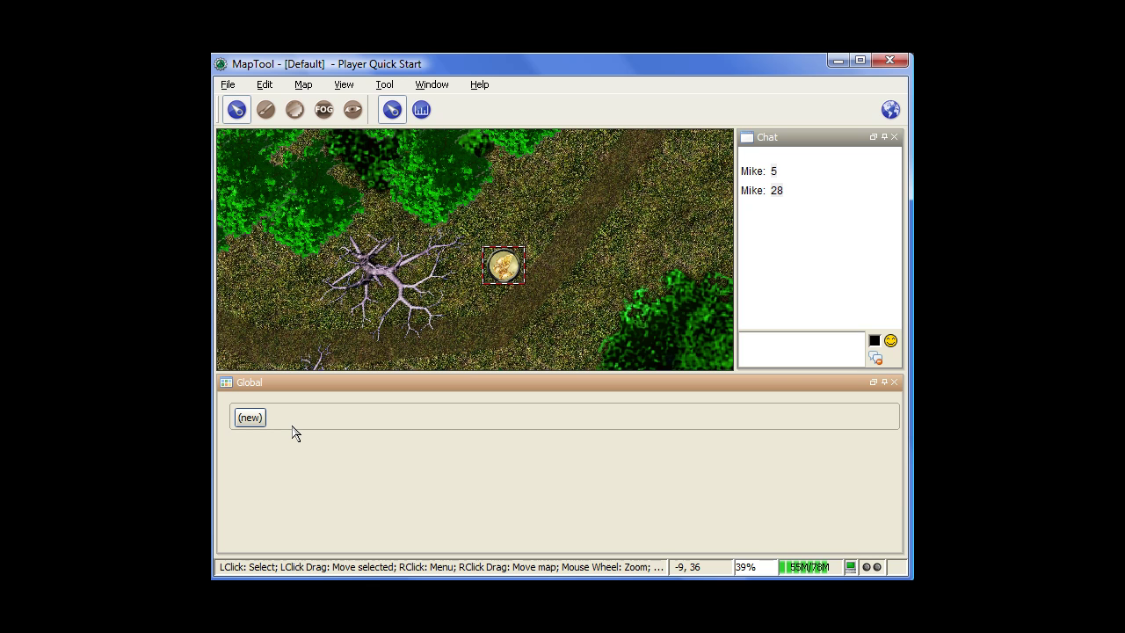
left_click(894, 382)
View the Campaign macro window and close it again.
left_click(431, 85)
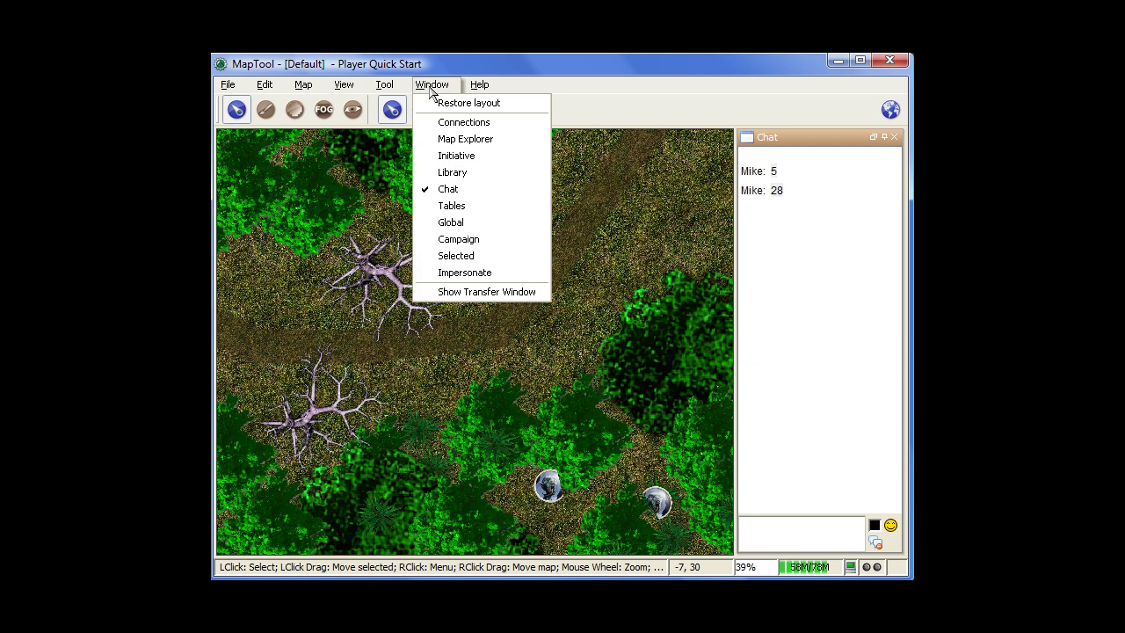
left_click(446, 238)
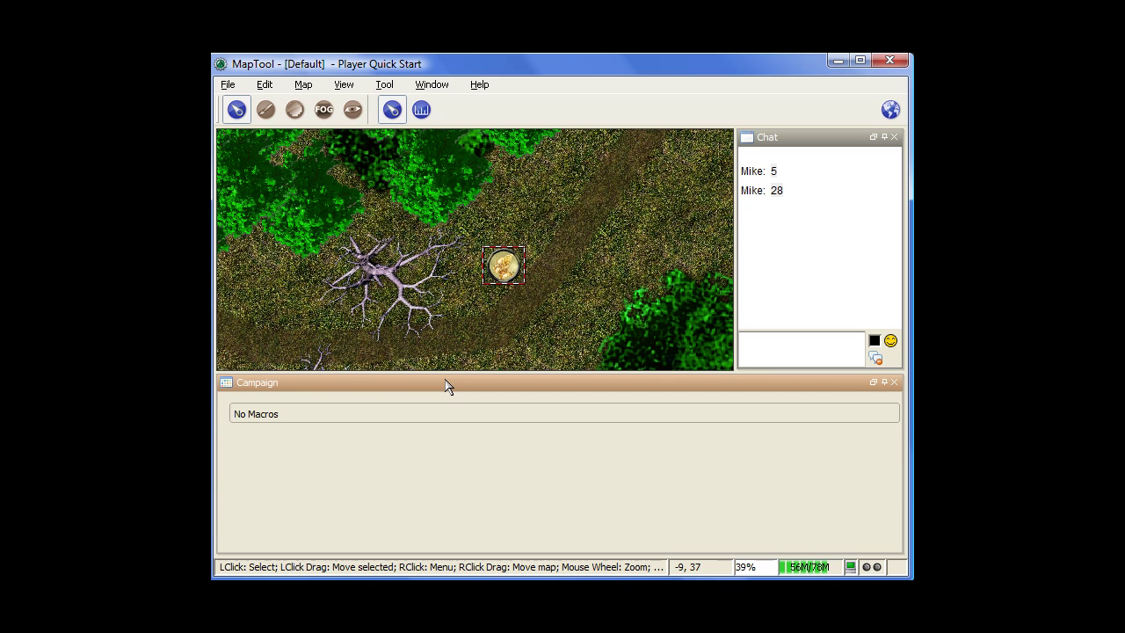
left_click(893, 383)
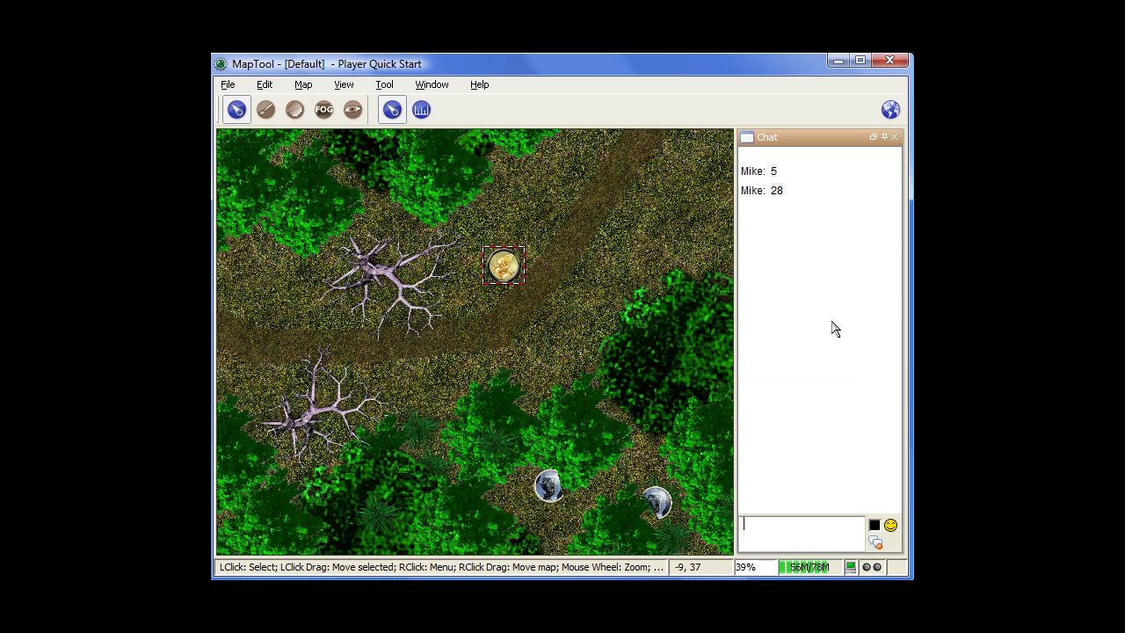
Show the macro window for selected tokens and add a new macro to the Hero token.
left_click(431, 85)
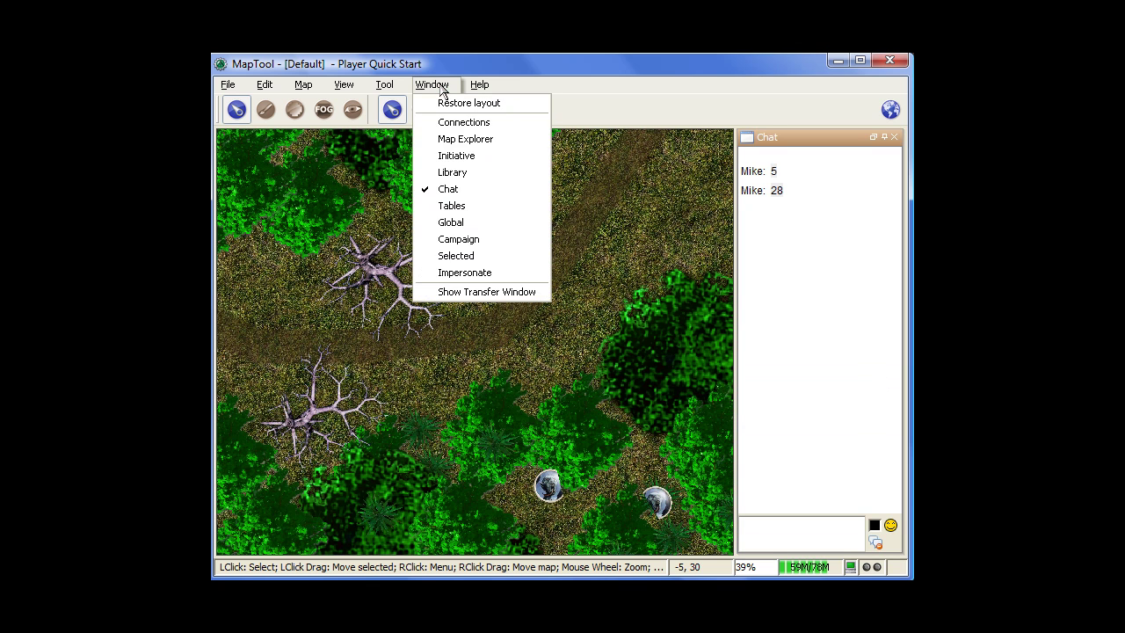
left_click(455, 256)
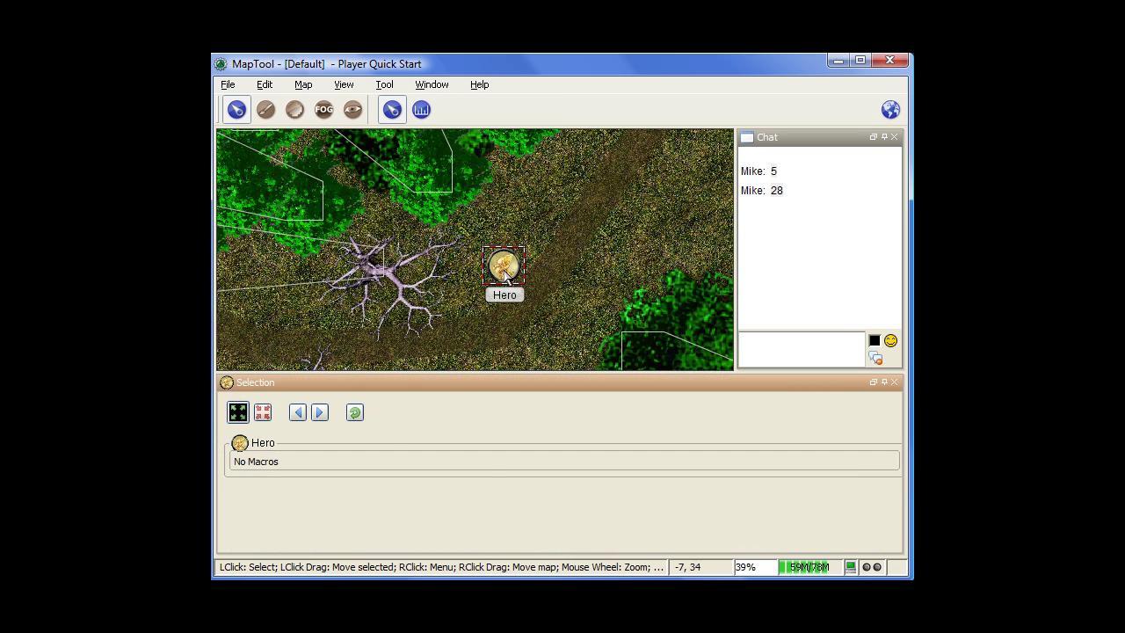
right_click(384, 465)
left_click(397, 472)
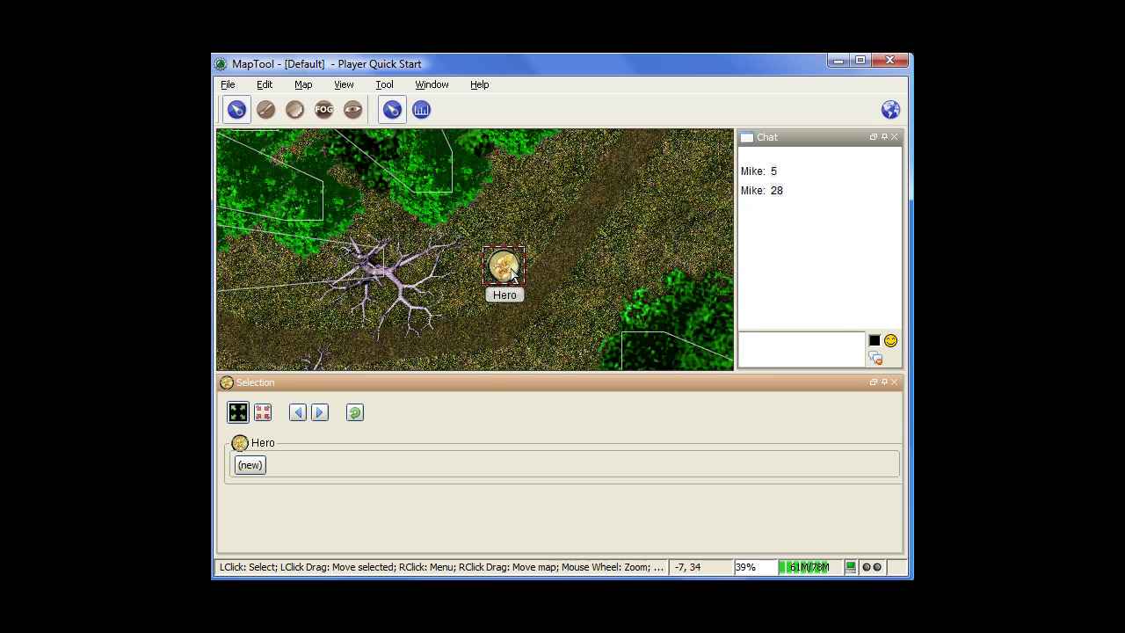
Examine the commands offered for the Hero token, bringing the whole list into view.
right_click(514, 274)
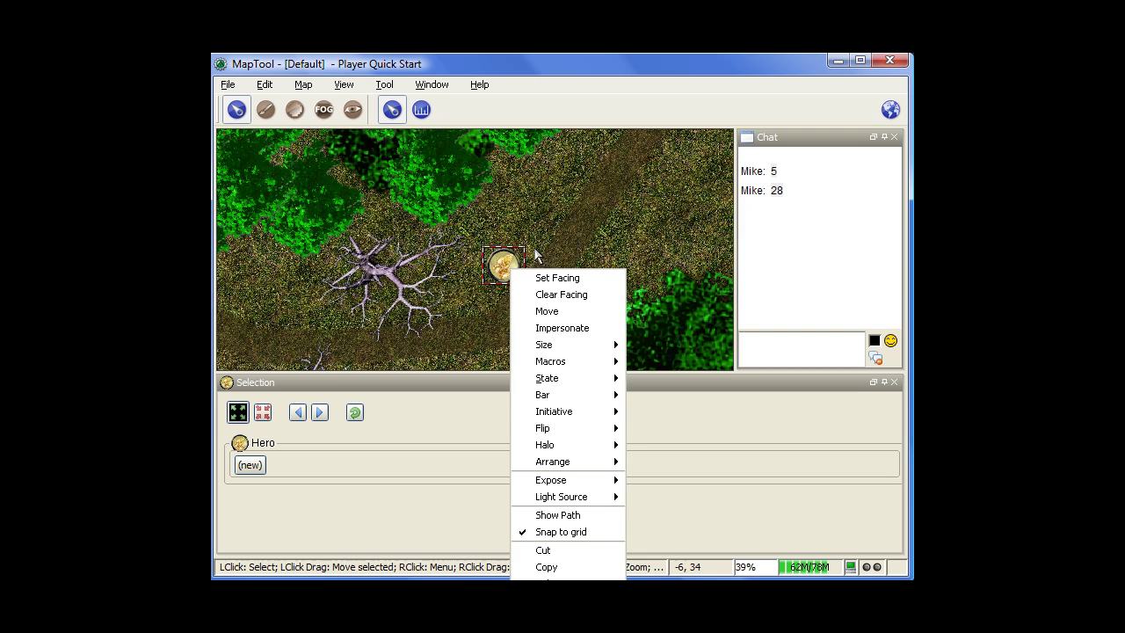
left_click_drag(563, 254, 552, 150)
right_click(485, 157)
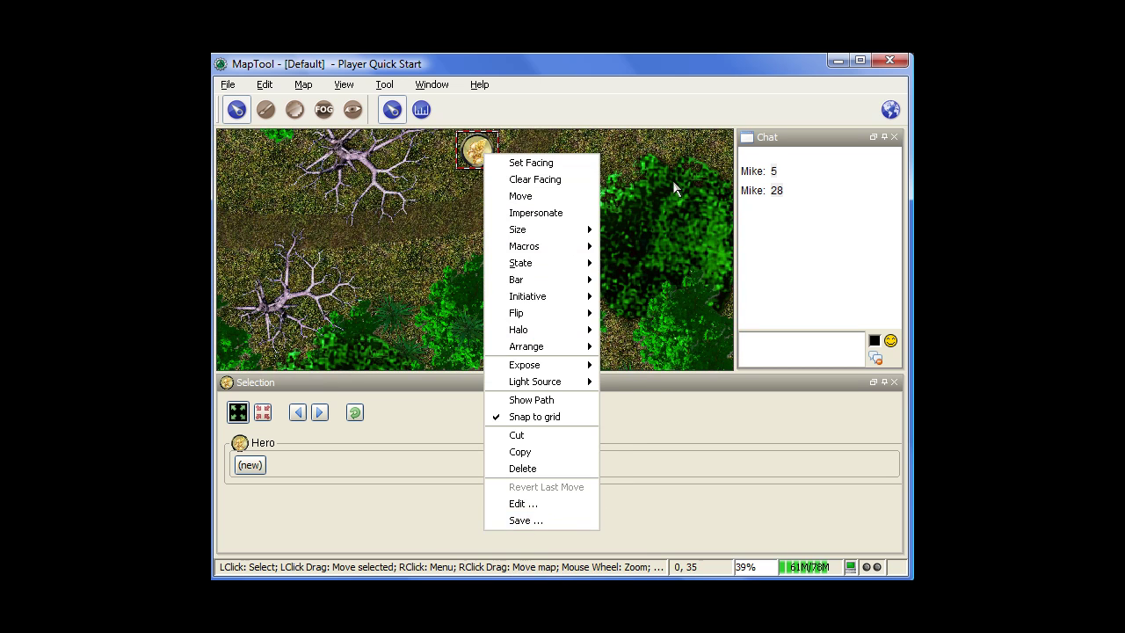
Deselect and reselect the Hero token to compare the Selection window's contents, then close that window.
left_click(648, 193)
left_click_drag(535, 195, 524, 248)
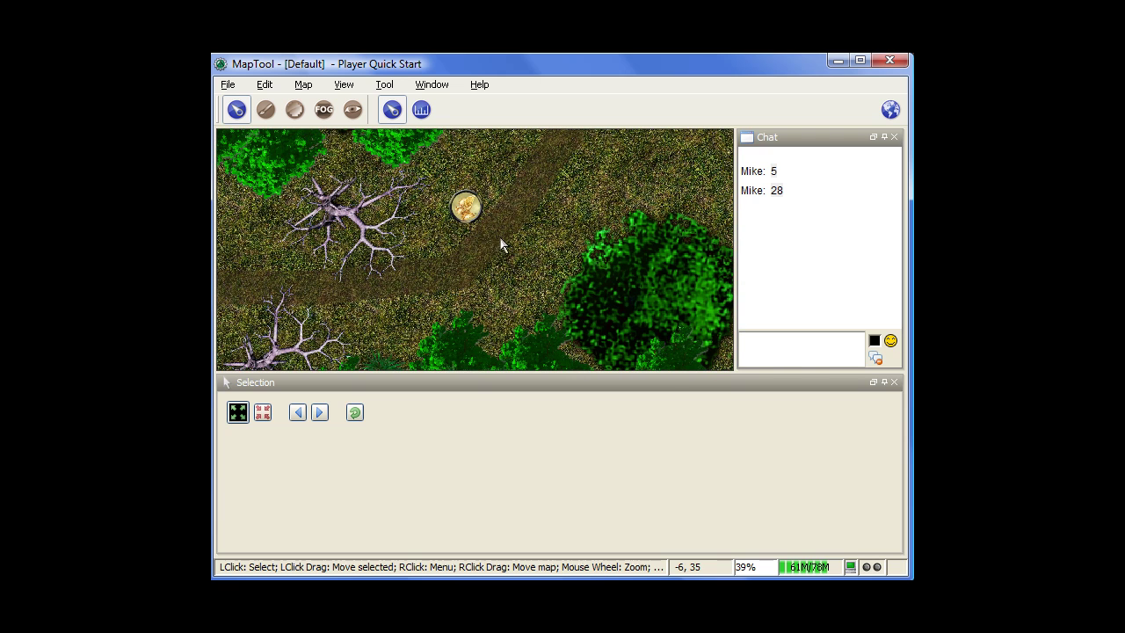
left_click(467, 206)
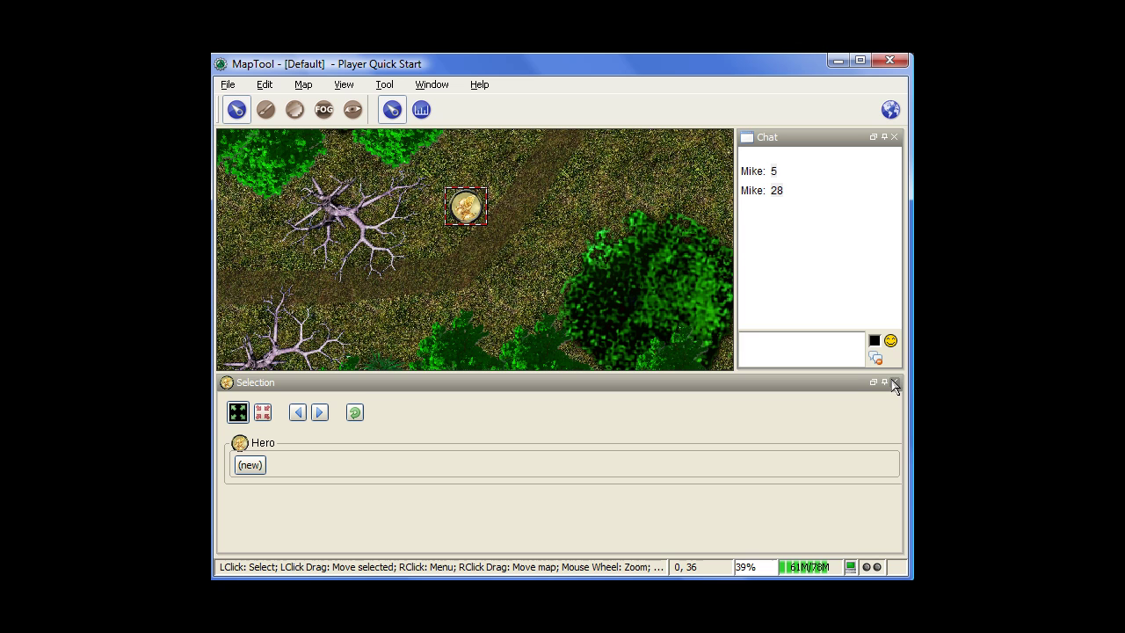
left_click(894, 383)
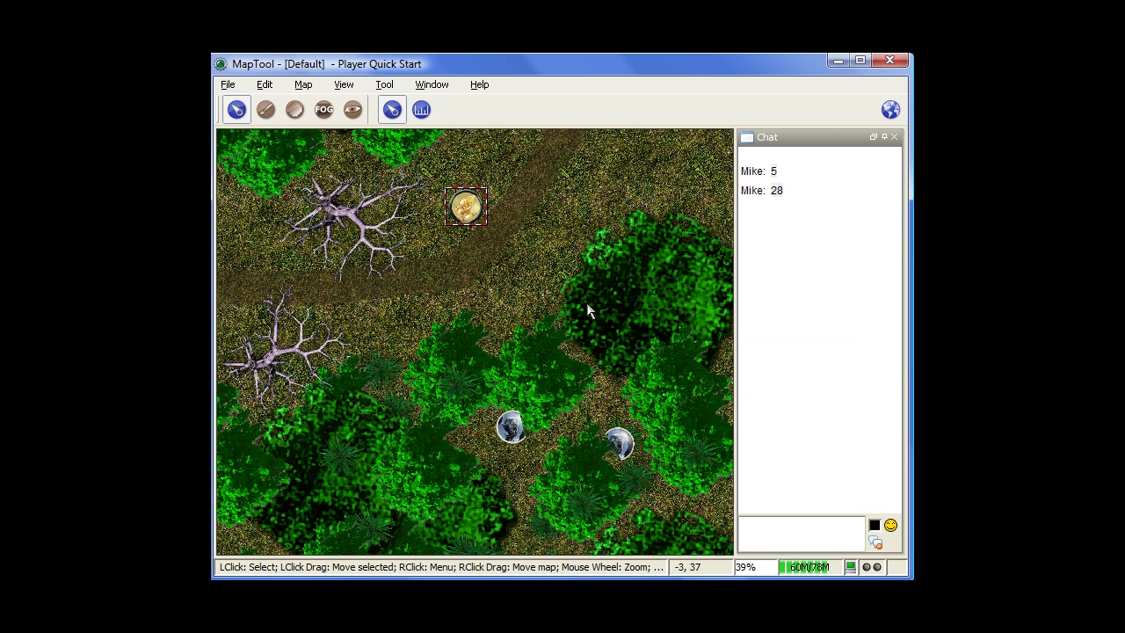
Show the Selection window with the Hero token's macros again.
left_click(754, 527)
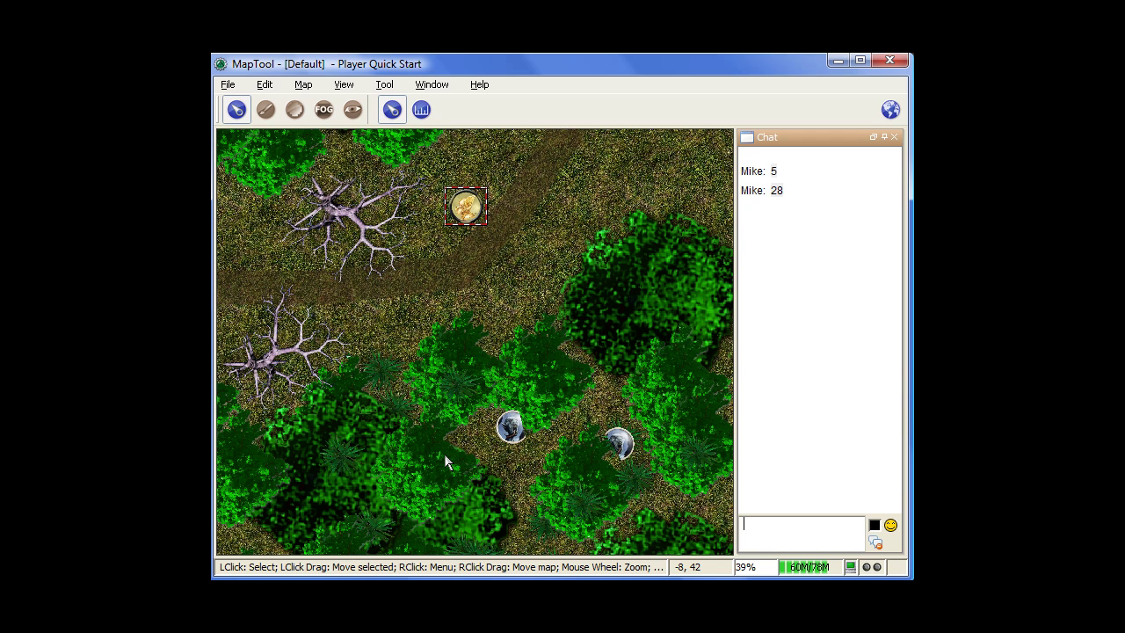
left_click(442, 87)
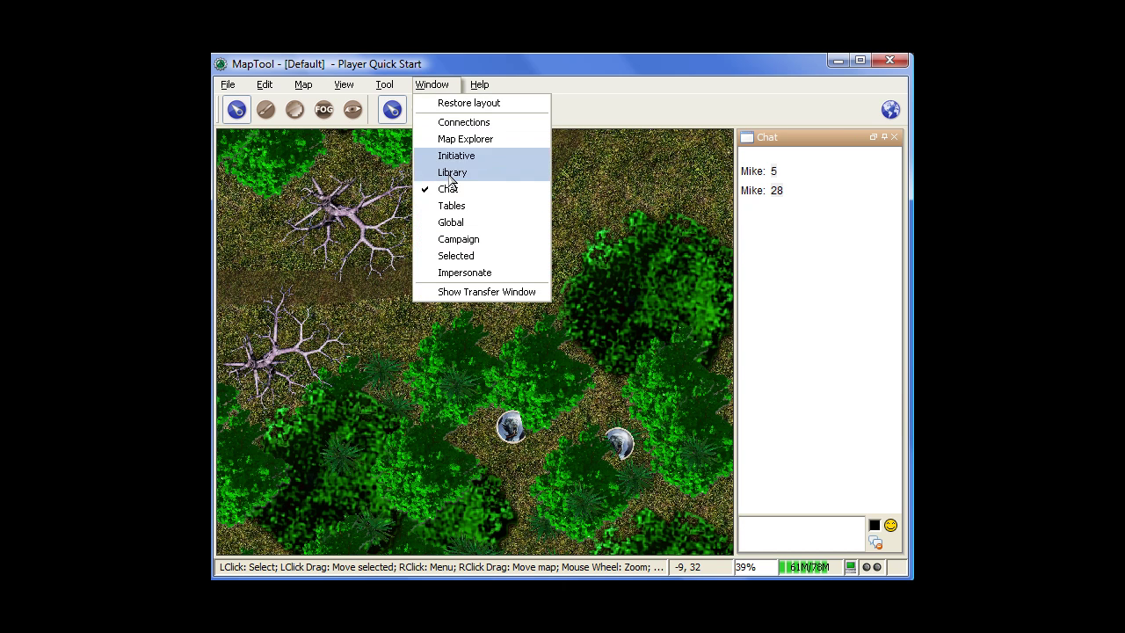
left_click(463, 254)
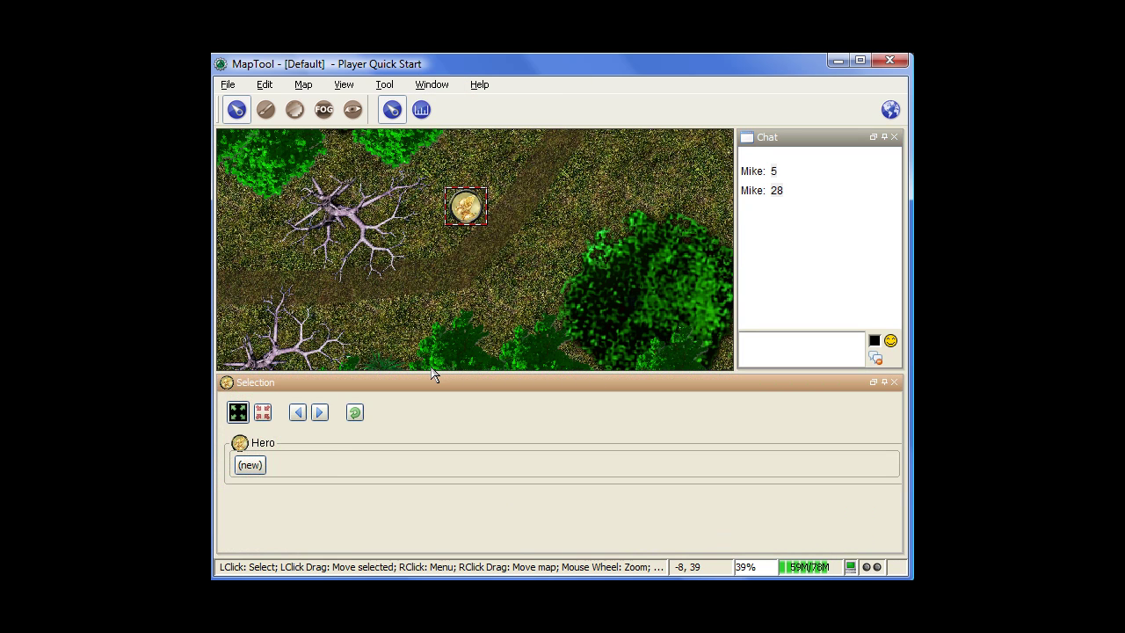
Show the Initiative window, narrow it to uncover more of the map, and close it.
left_click(439, 89)
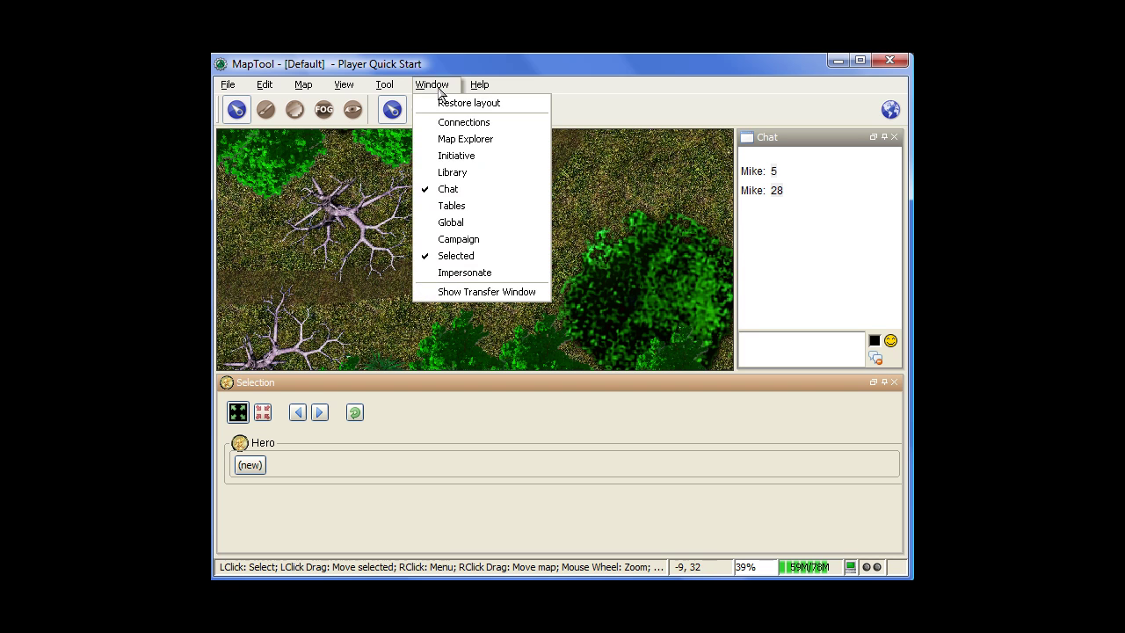
left_click(457, 158)
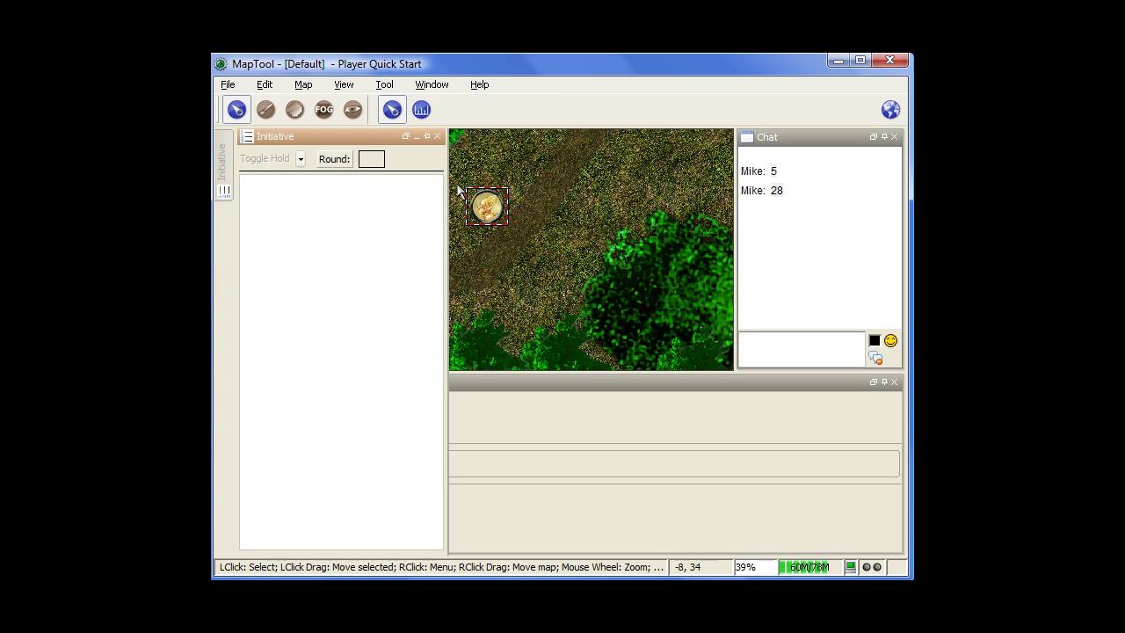
left_click_drag(444, 210, 388, 215)
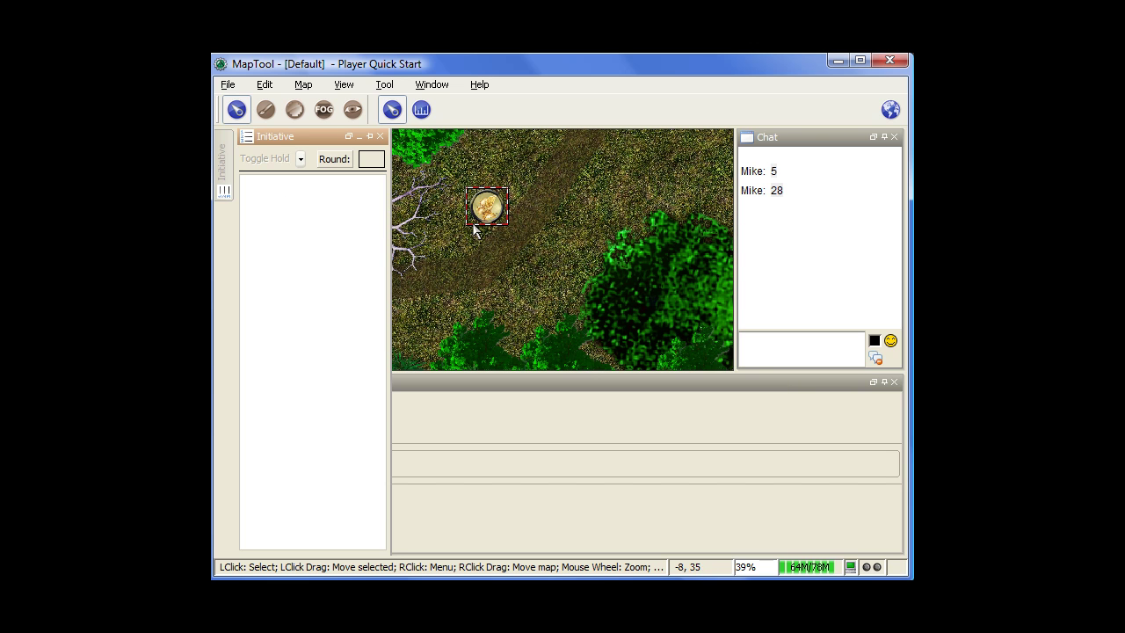
left_click(380, 137)
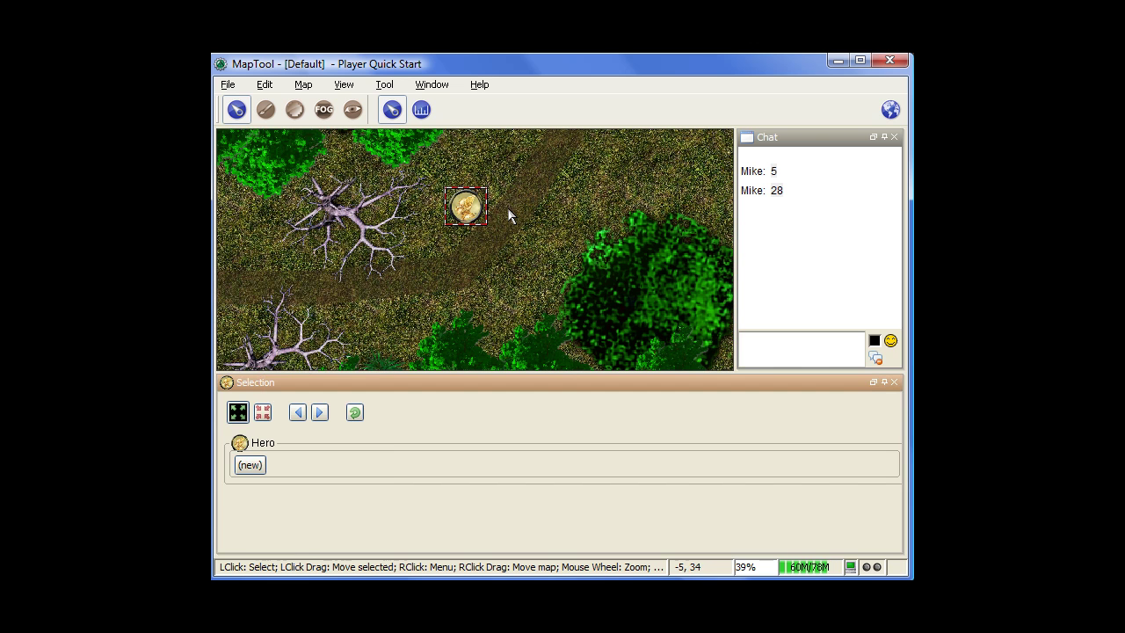